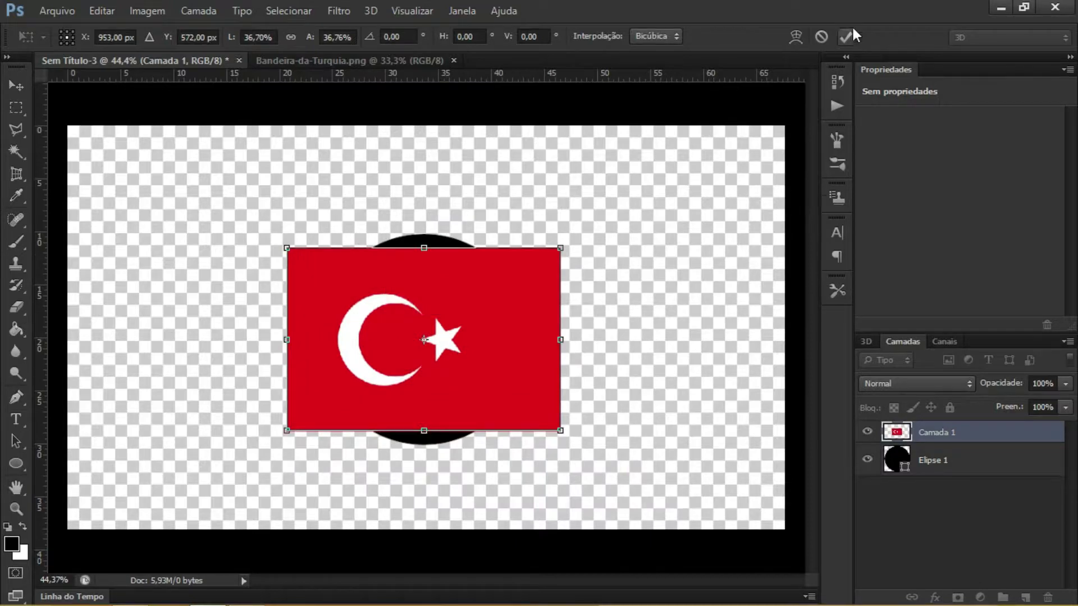
# - Apply the flag's transformation and clip its layer to the black circle
pyautogui.click(847, 36)
pyautogui.rightClick(943, 443)
pyautogui.click(608, 284)
# - Sample the flag's red and paint over the black areas above and below the flag with a 55 px brush
pyautogui.click(15, 242)
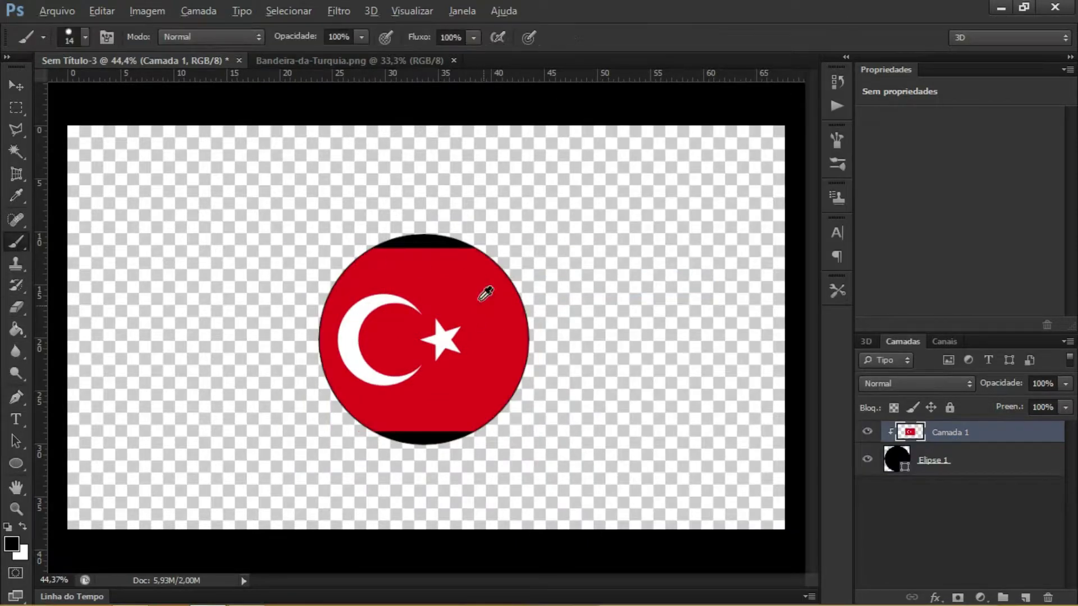
pyautogui.keyDown('alt'); pyautogui.click(479, 300); pyautogui.keyUp('alt')
pyautogui.rightClick(407, 250)
pyautogui.click(459, 287)
pyautogui.moveTo(386, 243)
pyautogui.mouseDown()
pyautogui.moveTo(460, 246)
pyautogui.moveTo(446, 243)
pyautogui.mouseUp()
pyautogui.rightClick(446, 244)
pyautogui.click(501, 288)
pyautogui.click(468, 239)
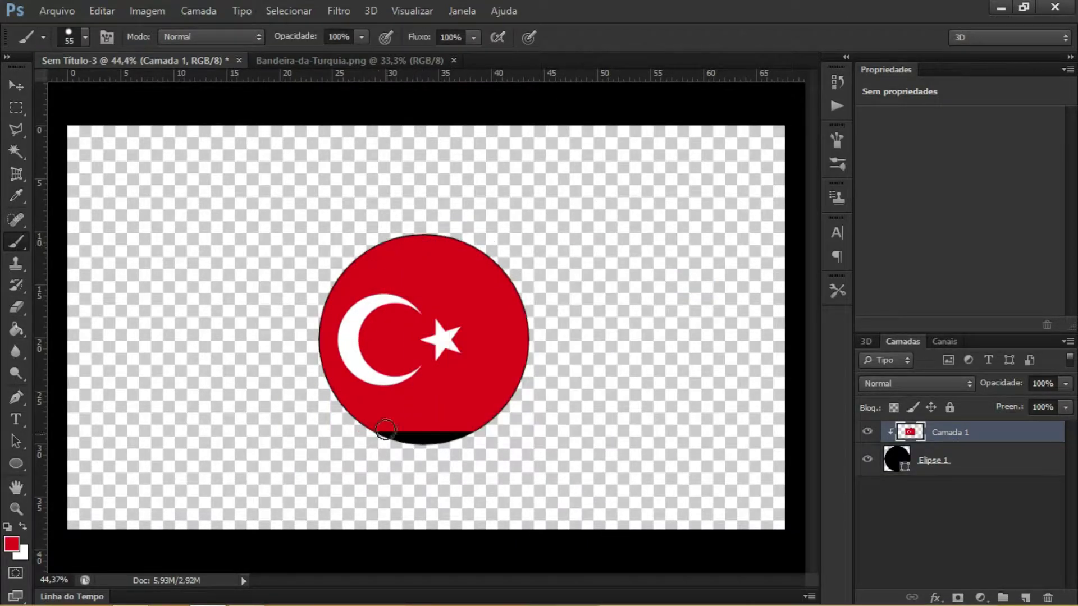
# - Warp the Elipse 1 circle into a slightly irregular ball shape with uneven edges
pyautogui.rightClick(1001, 467)
pyautogui.click(480, 330)
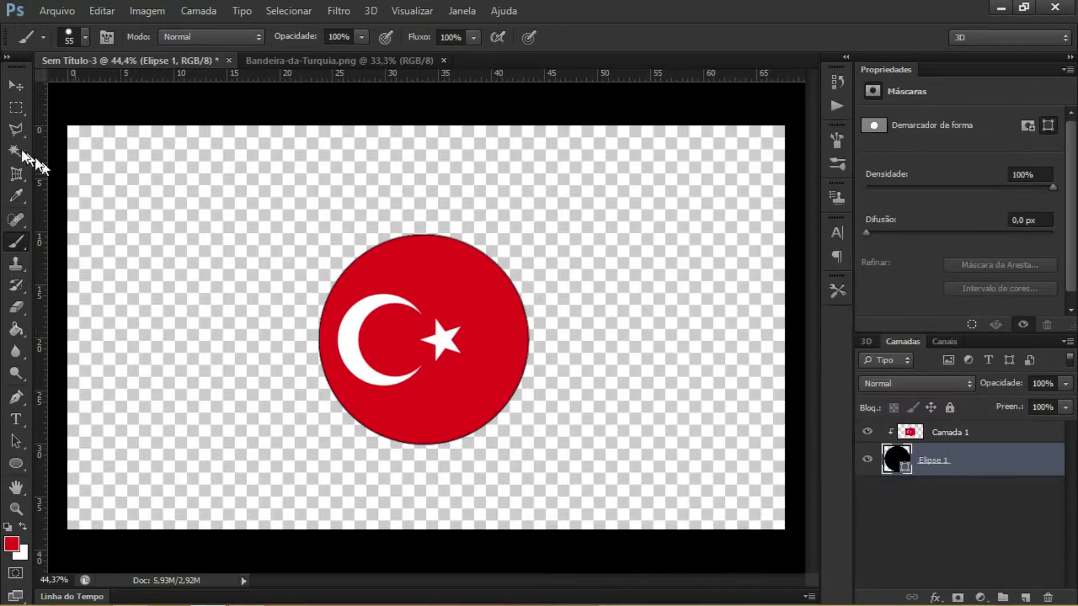
pyautogui.click(16, 107)
pyautogui.rightClick(469, 308)
pyautogui.click(499, 216)
pyautogui.rightClick(427, 318)
pyautogui.click(483, 446)
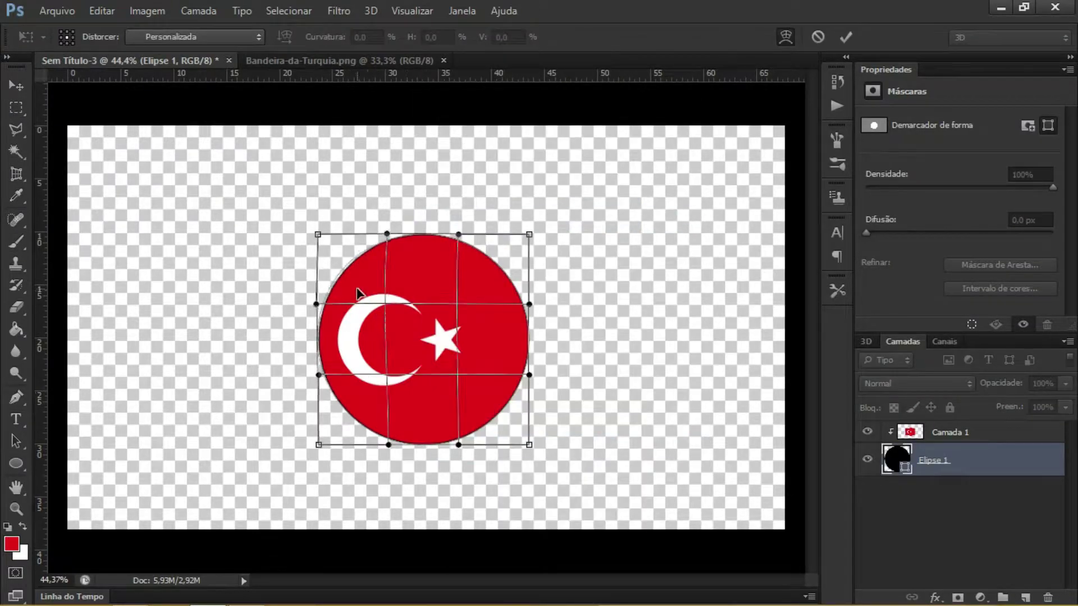
pyautogui.moveTo(466, 280)
pyautogui.mouseDown()
pyautogui.moveTo(472, 272)
pyautogui.moveTo(461, 291)
pyautogui.mouseUp()
pyautogui.moveTo(370, 427); pyautogui.dragTo(372, 436)
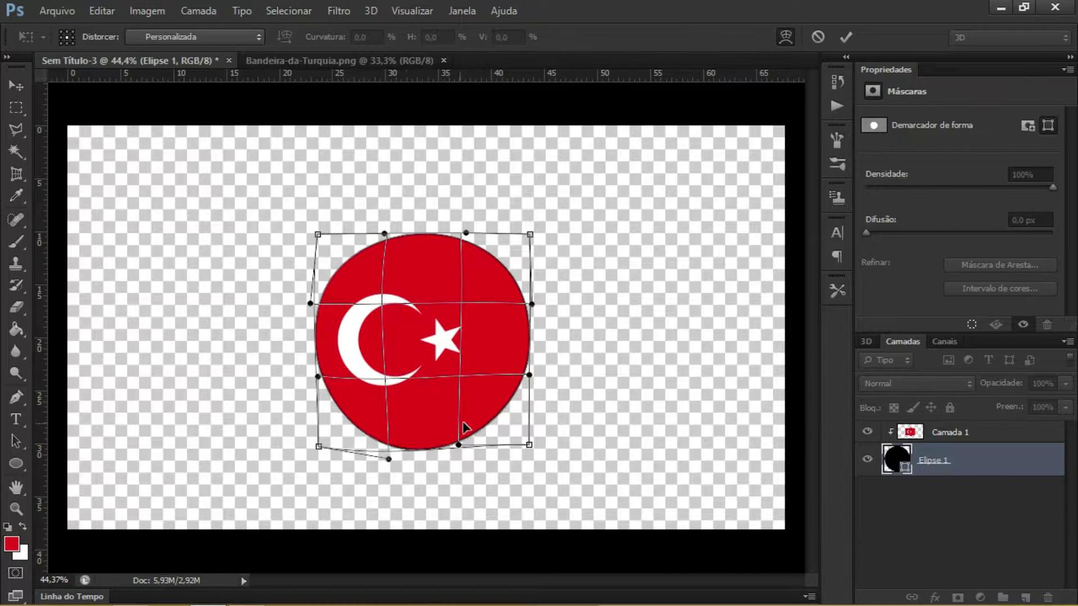
pyautogui.moveTo(462, 423); pyautogui.dragTo(475, 427)
pyautogui.moveTo(359, 428); pyautogui.dragTo(486, 354)
pyautogui.moveTo(336, 341); pyautogui.dragTo(343, 340)
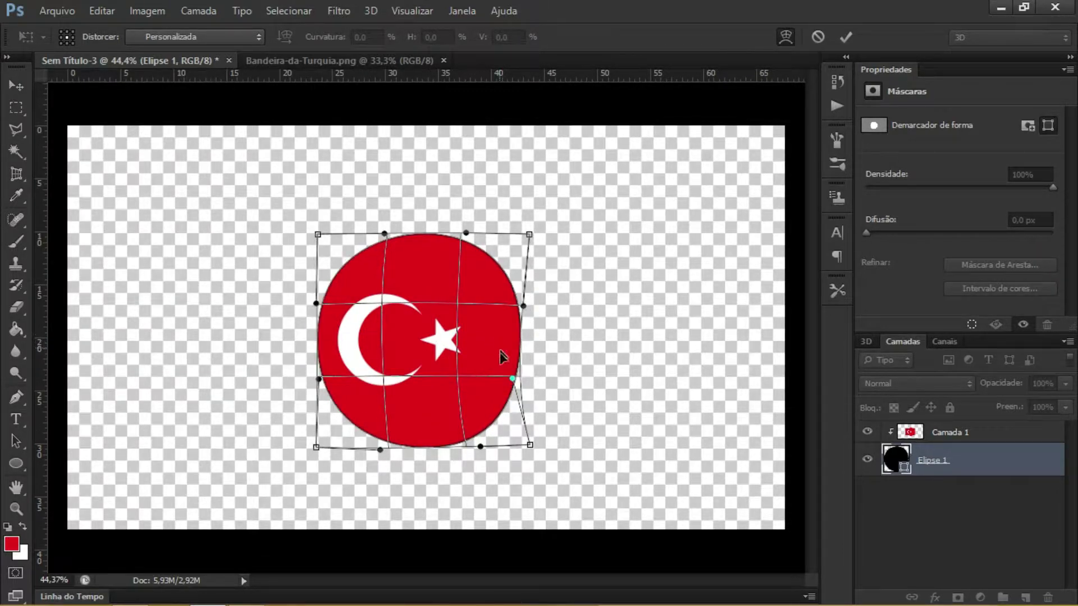
pyautogui.moveTo(500, 352); pyautogui.dragTo(491, 351)
pyautogui.moveTo(495, 259); pyautogui.dragTo(487, 260)
pyautogui.click(845, 37)
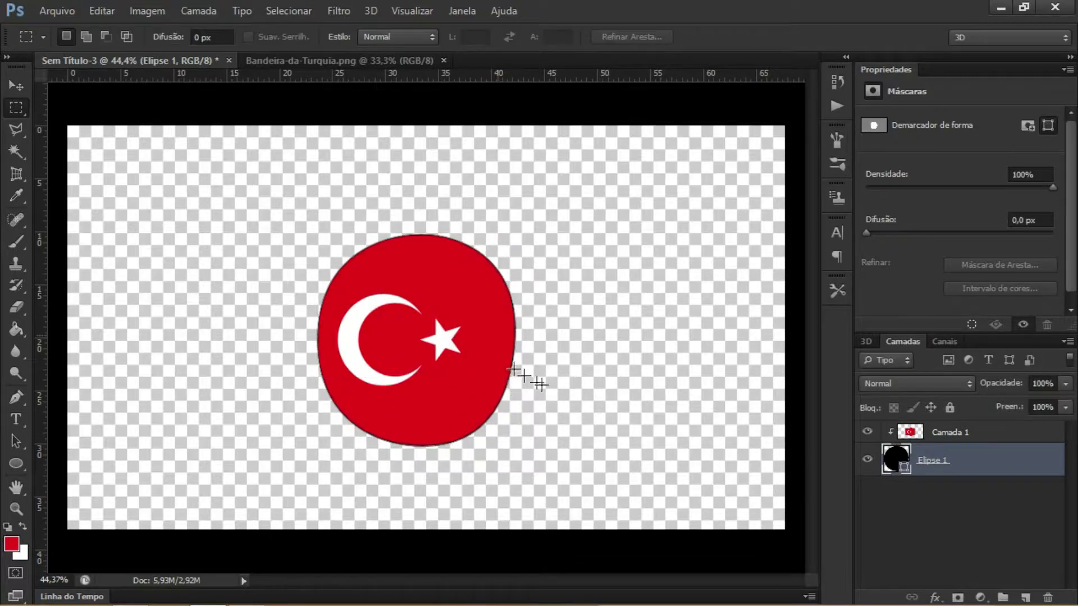
# - Warp the right edge of the ball again to smooth its lower right curve
pyautogui.hotkey('ctrl', 't')
pyautogui.rightClick(458, 373)
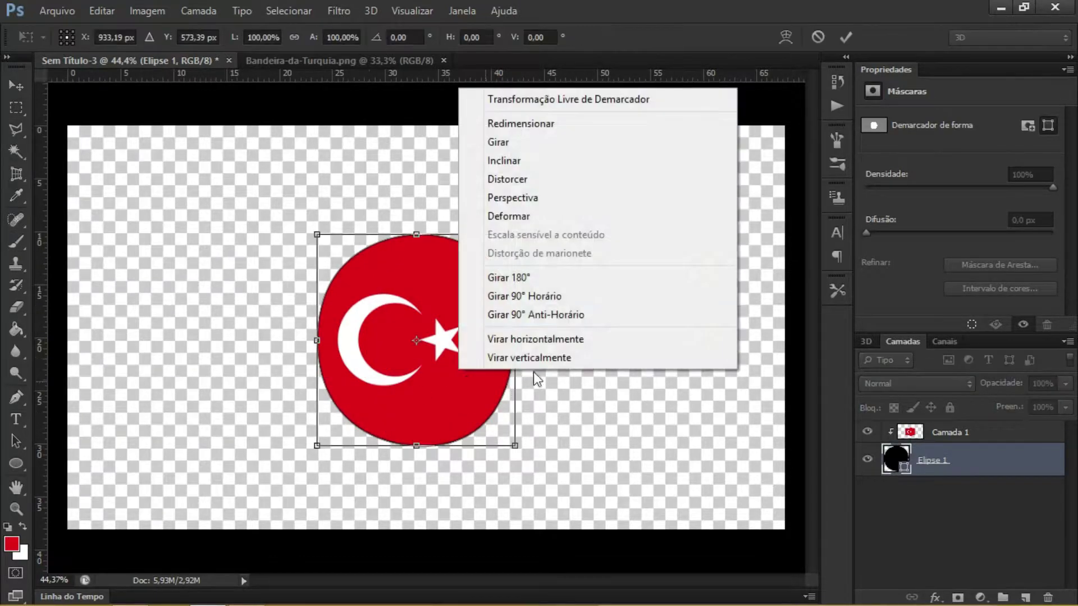
pyautogui.click(505, 216)
pyautogui.moveTo(491, 387); pyautogui.dragTo(495, 361)
pyautogui.click(846, 37)
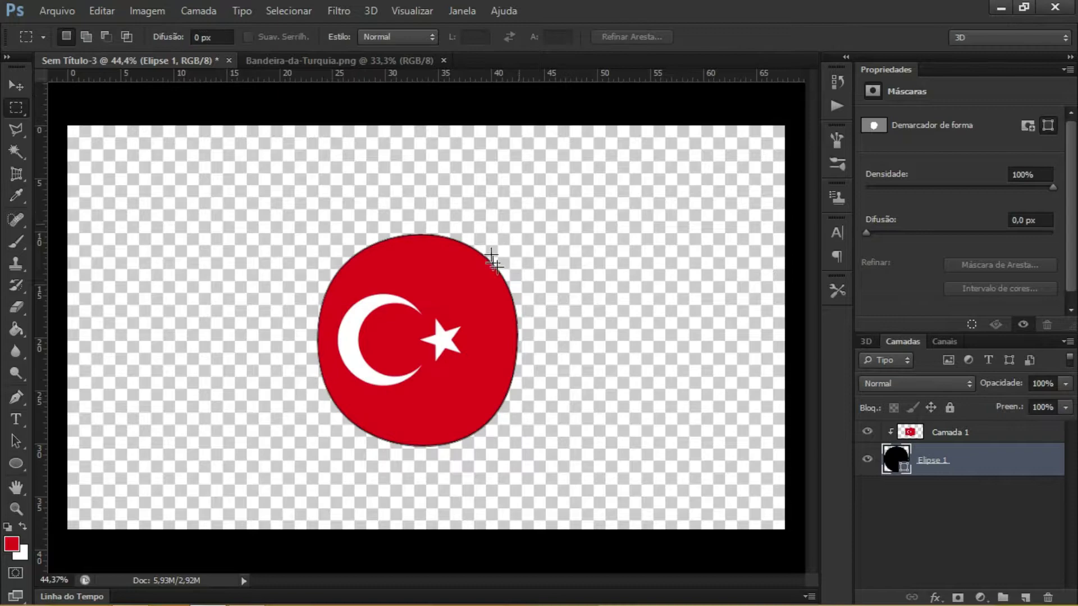
# - Draw a white ellipse about 139 × 136 px with a 5 pt black stroke over the crescent and move its layer above the flag layer
pyautogui.click(15, 463)
pyautogui.click(167, 37)
pyautogui.click(90, 112)
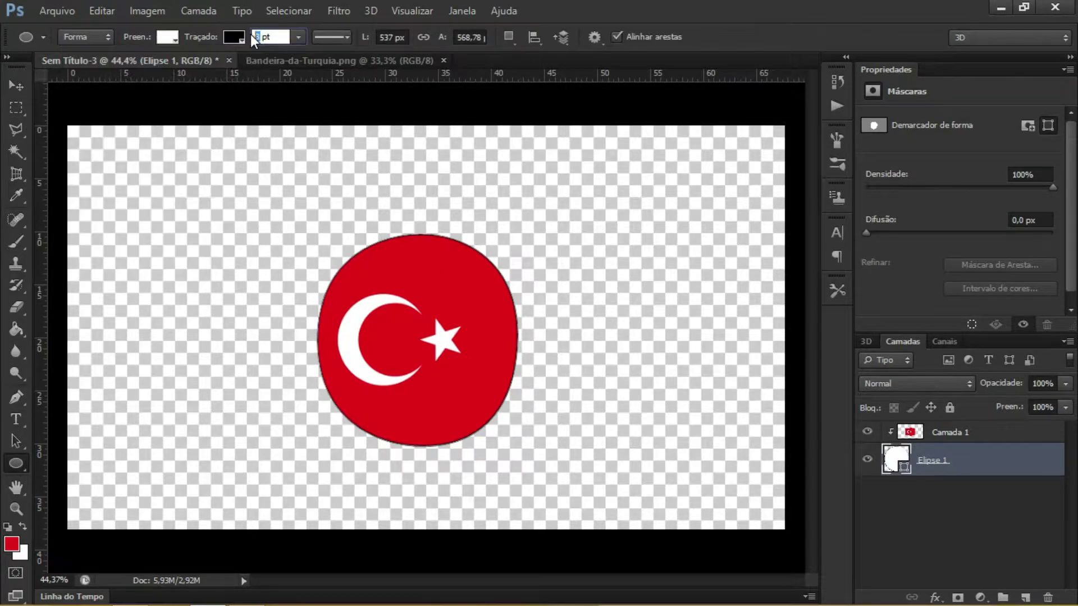
pyautogui.moveTo(359, 287); pyautogui.dragTo(411, 339)
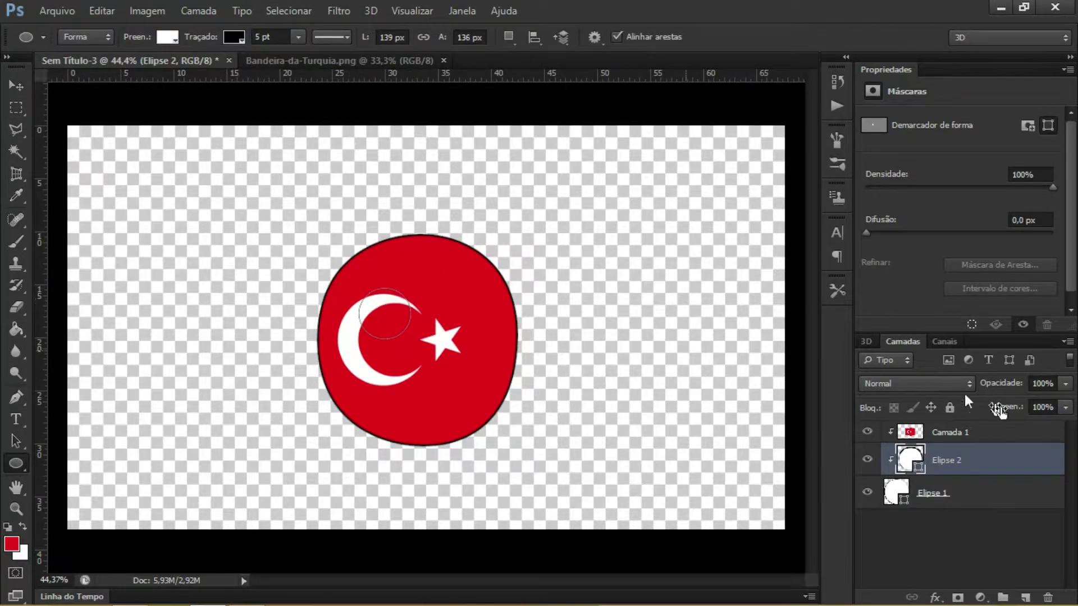
pyautogui.moveTo(998, 410); pyautogui.dragTo(948, 424)
pyautogui.rightClick(385, 315)
pyautogui.click(452, 377)
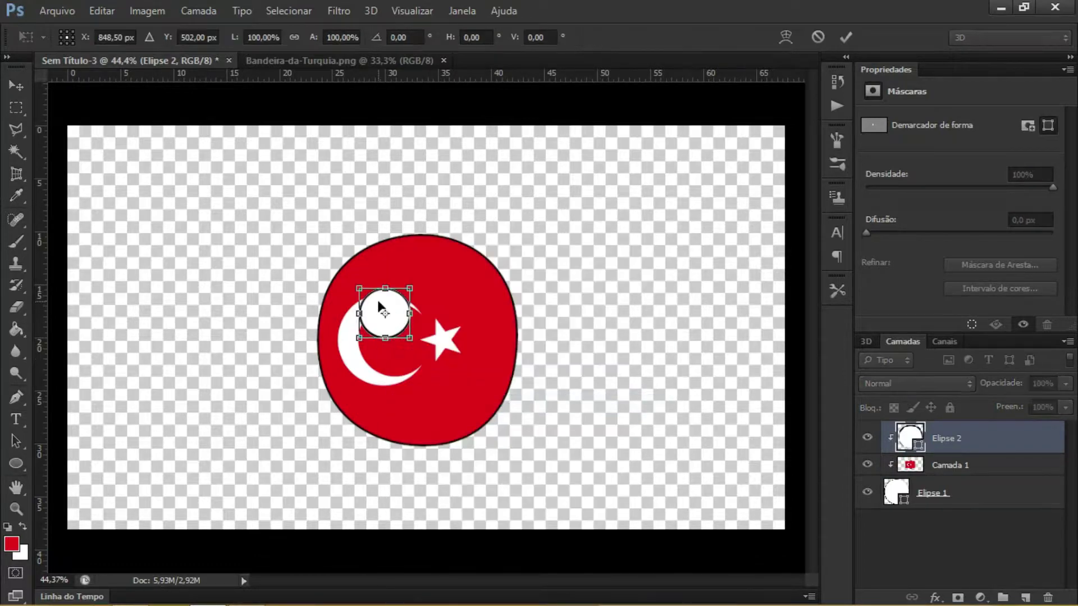
pyautogui.rightClick(377, 301)
pyautogui.click(399, 431)
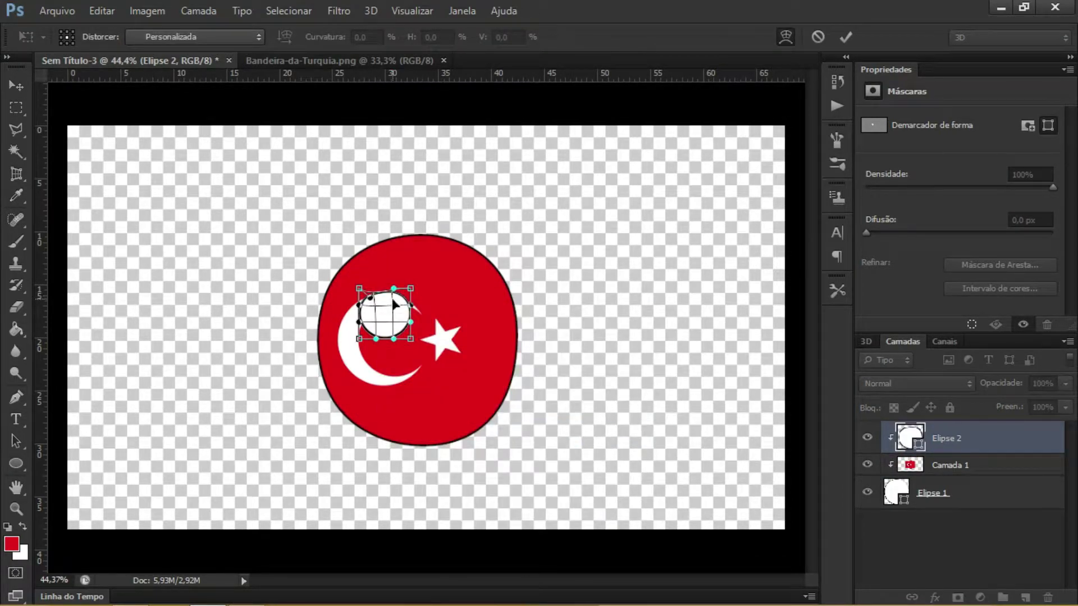
pyautogui.press('Return')
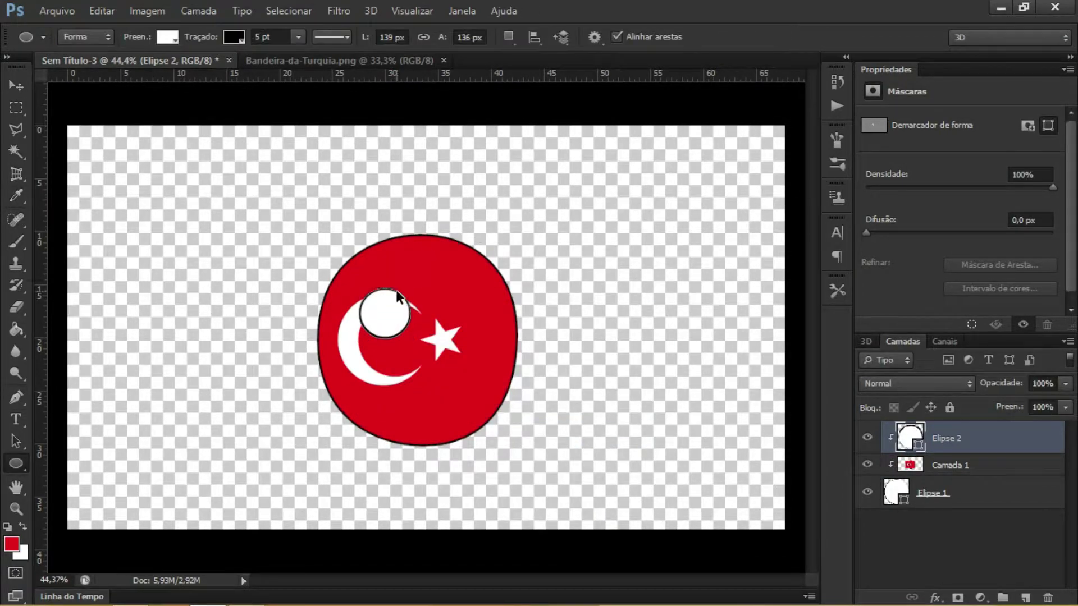
# - Warp the top of the small white ellipse downward to form an eye with a flattened upper edge
pyautogui.hotkey('ctrl', 't')
pyautogui.rightClick(396, 303)
pyautogui.click(474, 433)
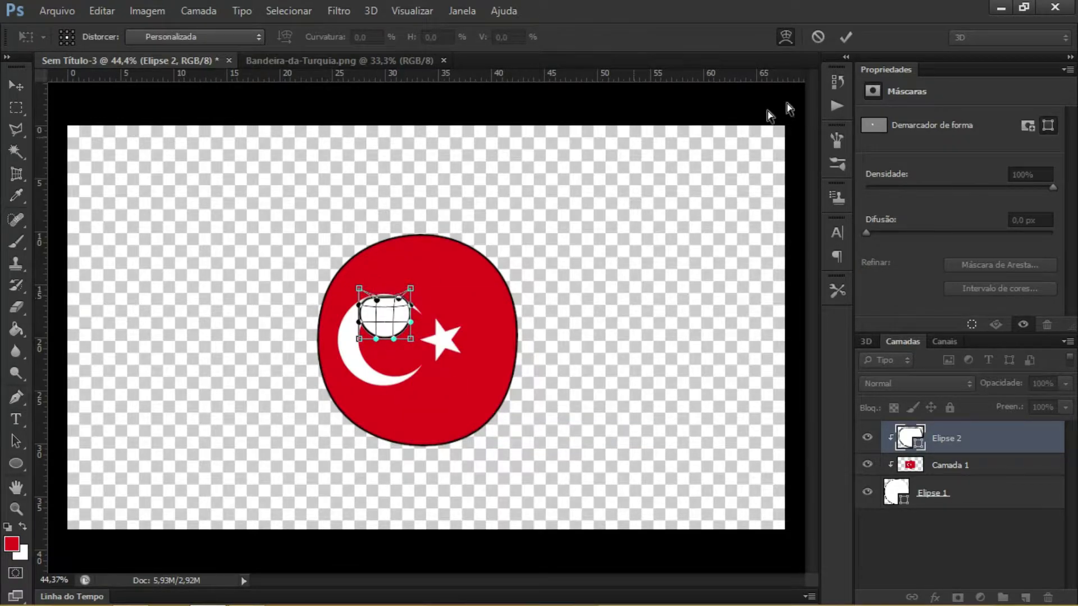
pyautogui.press('Return')
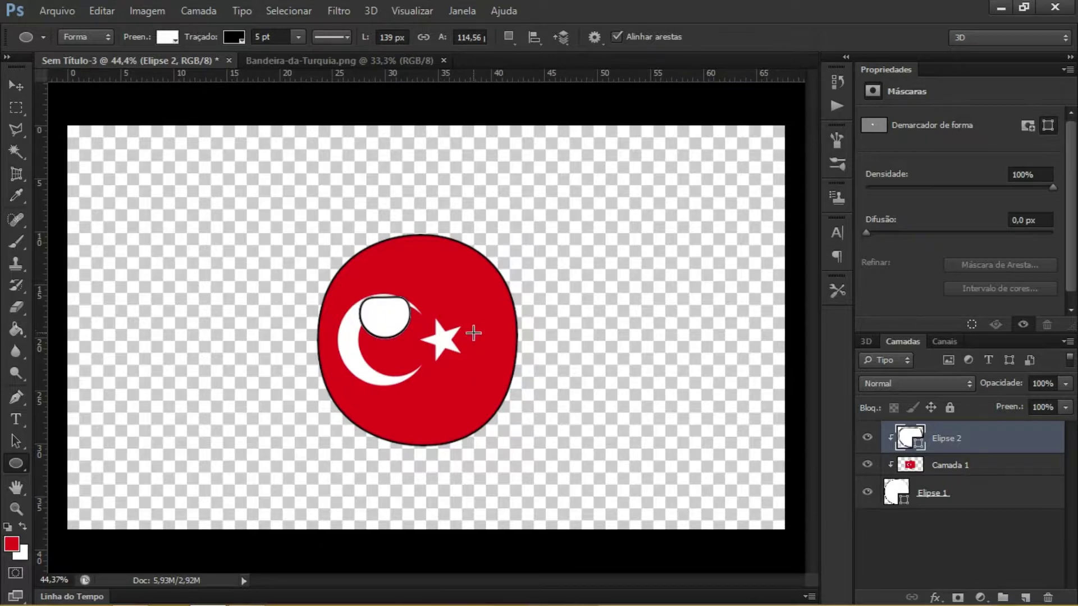
pyautogui.hotkey('ctrl', 't')
pyautogui.rightClick(388, 305)
pyautogui.click(467, 436)
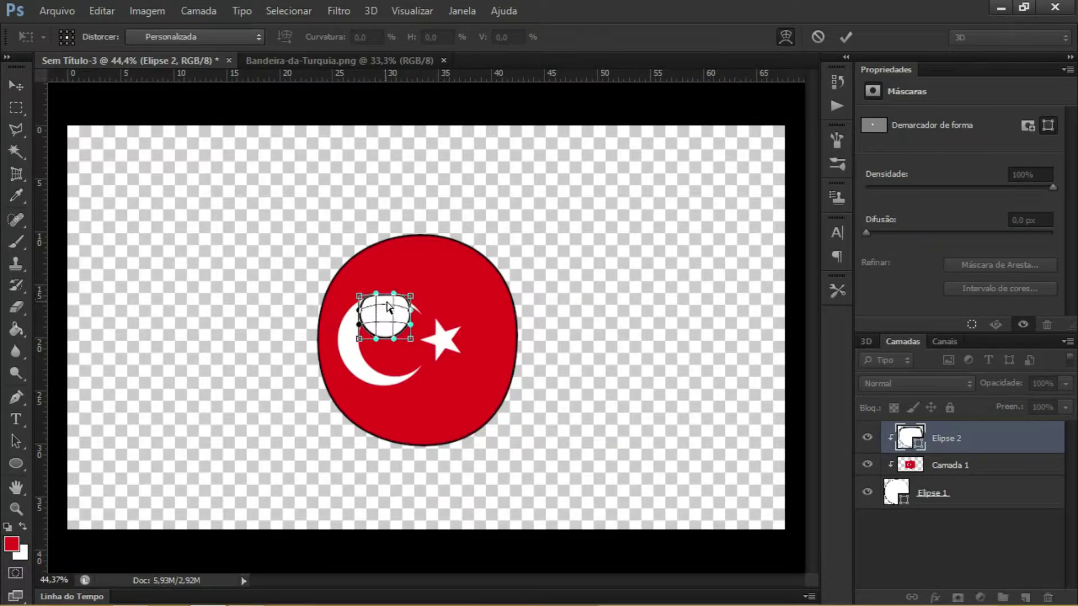
pyautogui.click(846, 37)
# - Duplicate the eye layer, flip the copy horizontally, and place it to the right of the first eye above the star
pyautogui.rightClick(968, 439)
pyautogui.click(618, 154)
pyautogui.press('Return')
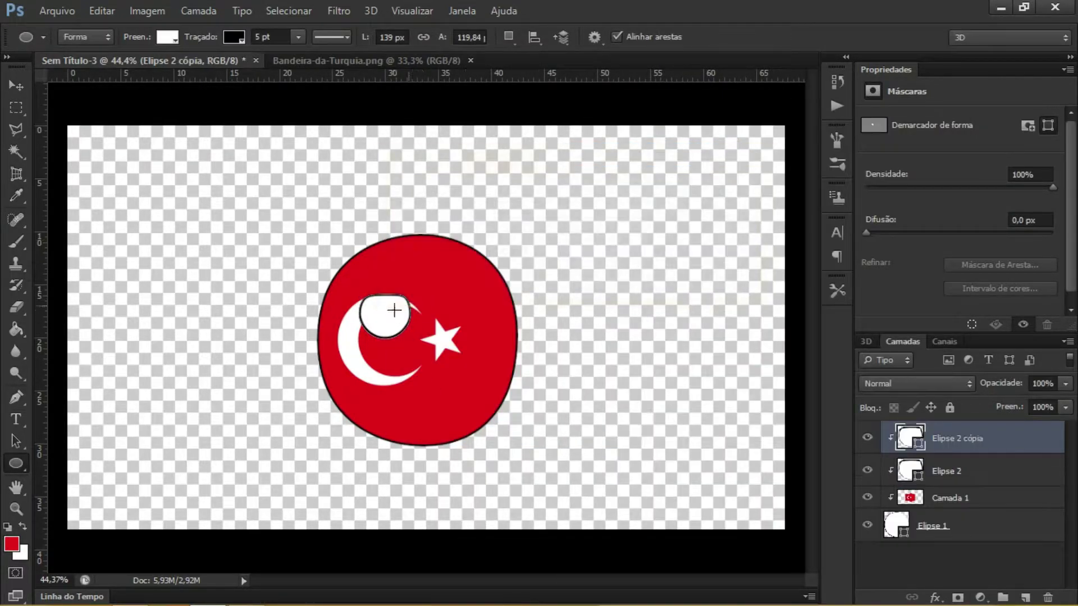
pyautogui.moveTo(394, 311); pyautogui.dragTo(471, 314)
pyautogui.click(16, 86)
pyautogui.hotkey('ctrl', 't')
pyautogui.rightClick(458, 324)
pyautogui.click(535, 575)
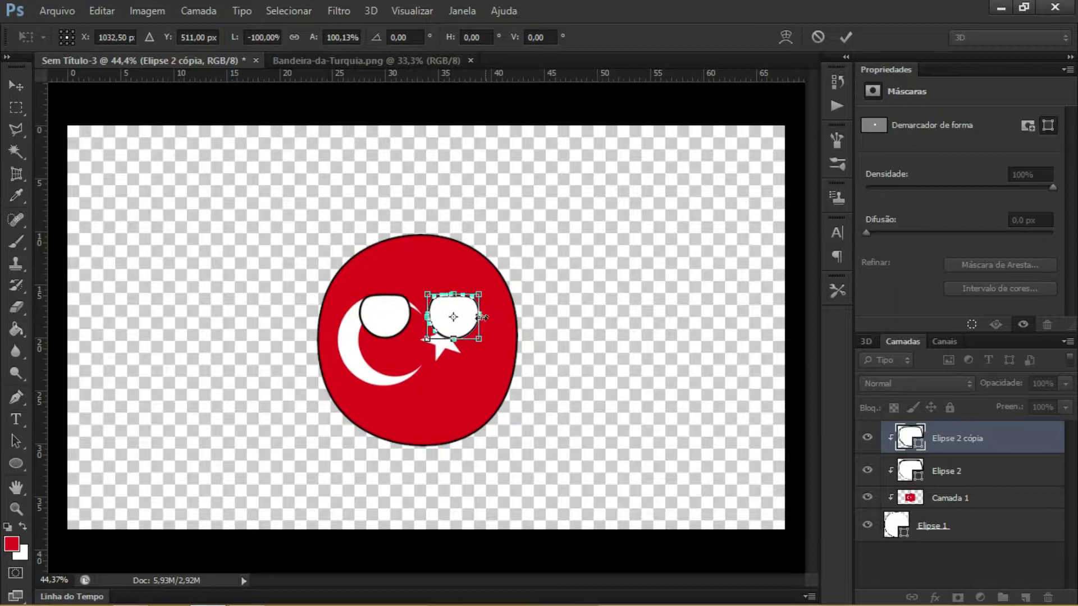
pyautogui.moveTo(474, 326); pyautogui.dragTo(477, 325)
pyautogui.click(846, 37)
# - Merge all the layers into one and move the ball about 1.09 cm left and 4.83 cm down
pyautogui.click(16, 107)
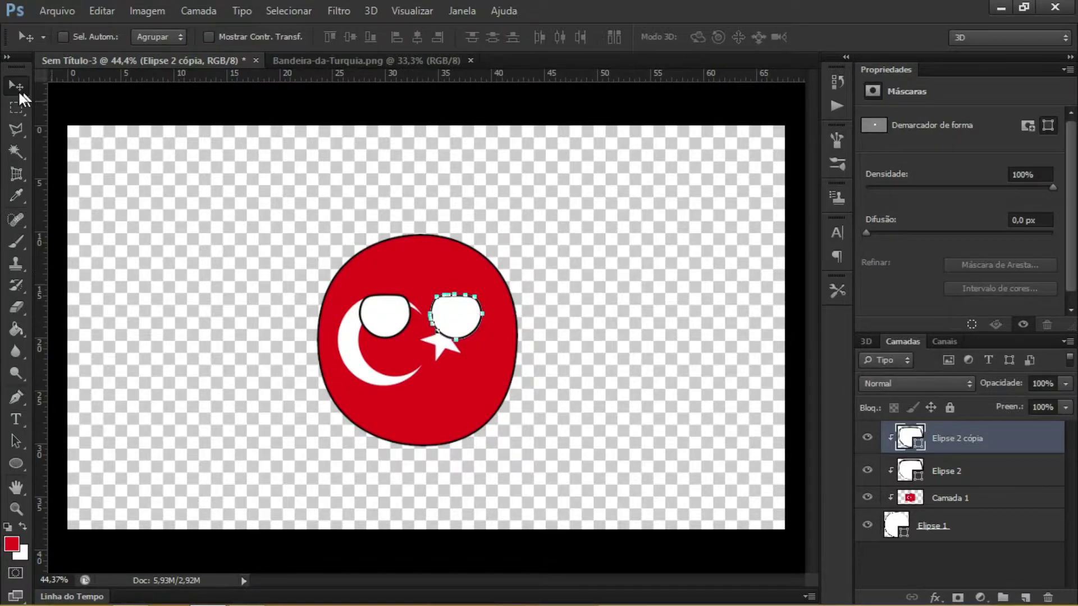
pyautogui.click(990, 499)
pyautogui.click(989, 451)
pyautogui.click(954, 493)
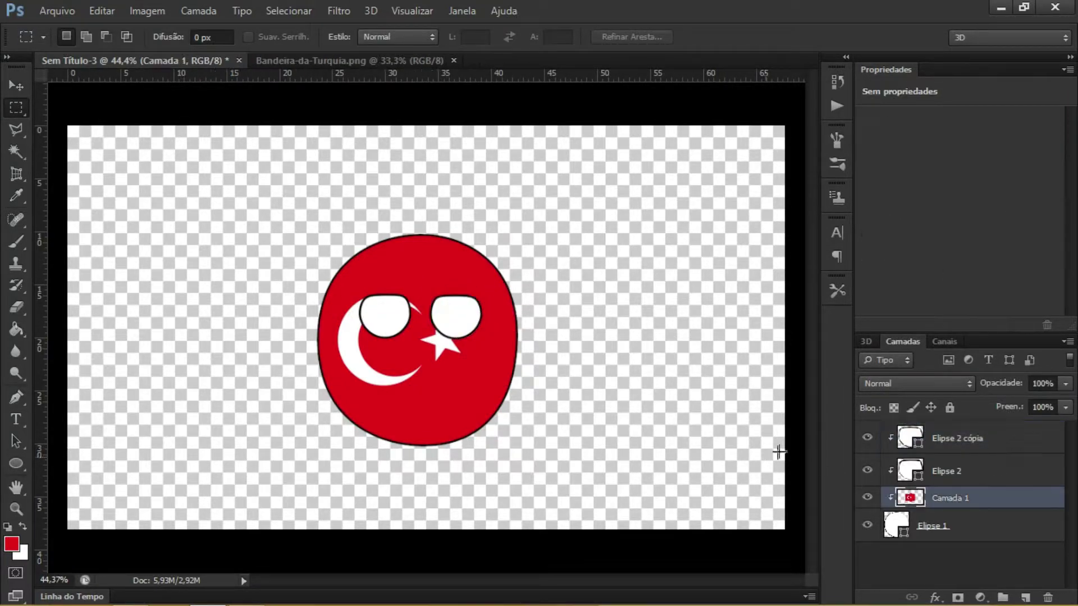
pyautogui.keyDown('ctrl'); pyautogui.click(898, 524); pyautogui.keyUp('ctrl')
pyautogui.moveTo(464, 379); pyautogui.dragTo(436, 421)
pyautogui.rightClick(991, 508)
pyautogui.click(626, 443)
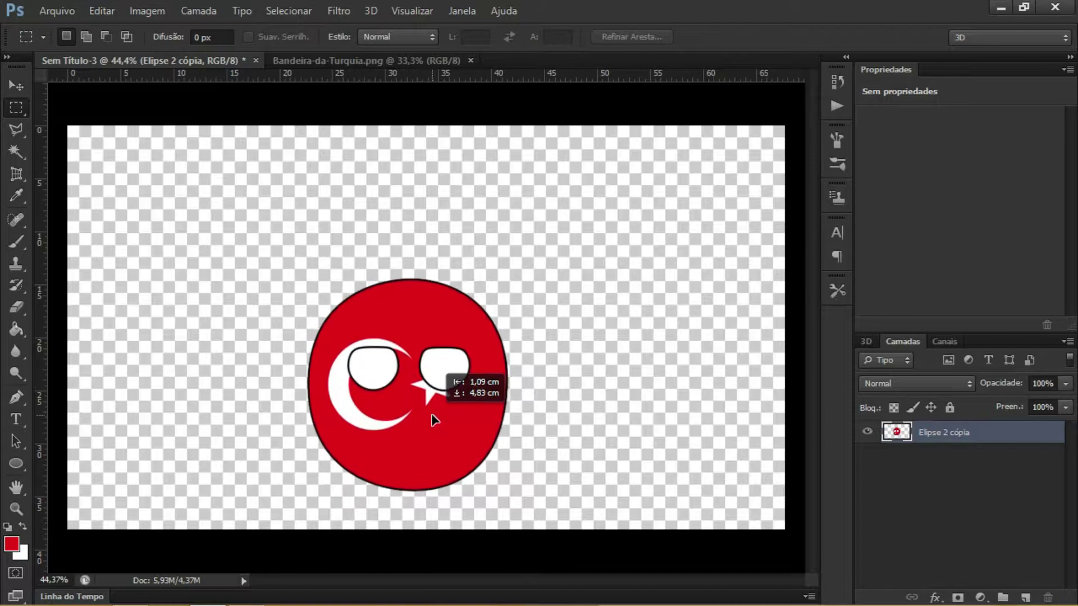
# - Open Espada Turca.png and copy the whole sword image into the ball document
pyautogui.click(57, 10)
pyautogui.click(56, 42)
pyautogui.doubleClick(614, 132)
pyautogui.hotkey('ctrl', 'a')
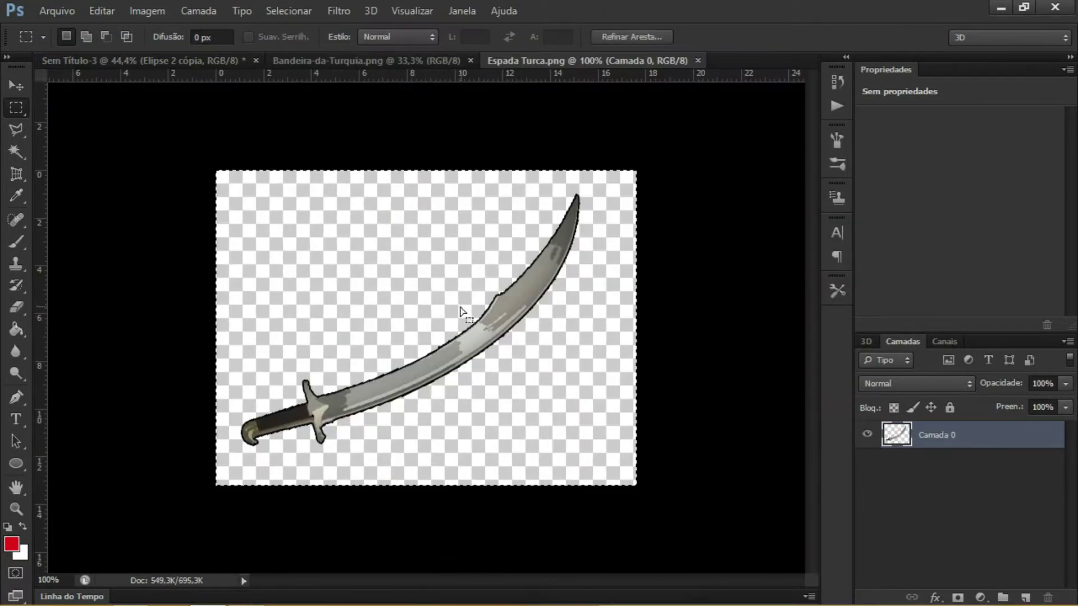
pyautogui.hotkey('ctrl', 'c')
pyautogui.click(192, 59)
pyautogui.hotkey('ctrl', 'v')
# - Flip and rotate the sword so its blade points up, and place it over the ball's left edge
pyautogui.hotkey('ctrl', 't')
pyautogui.rightClick(480, 338)
pyautogui.click(568, 327)
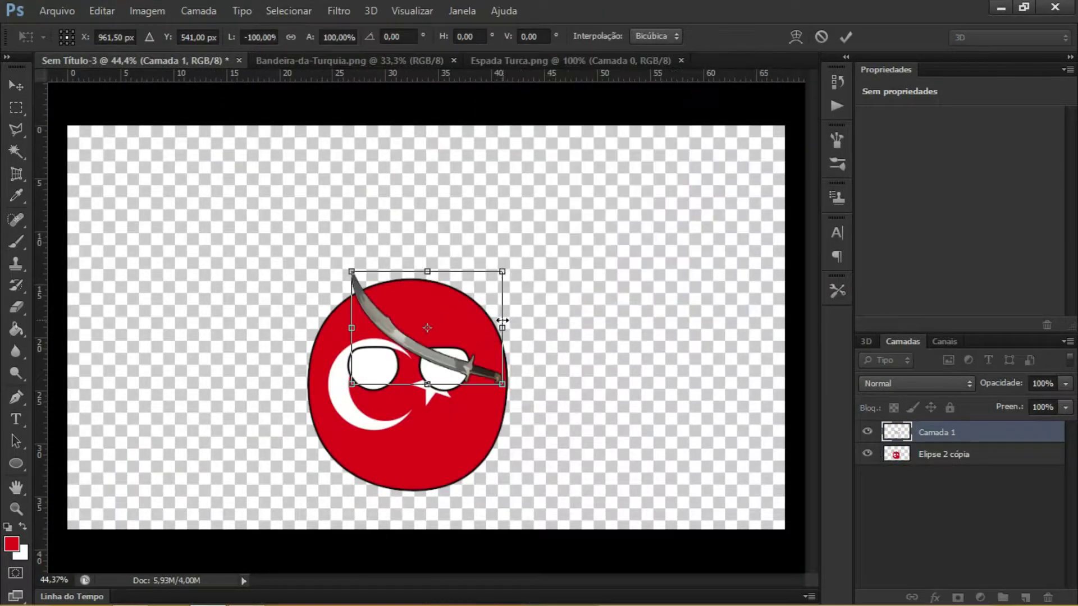
pyautogui.moveTo(449, 320); pyautogui.dragTo(342, 359)
pyautogui.moveTo(408, 298); pyautogui.dragTo(456, 362)
pyautogui.moveTo(379, 374); pyautogui.dragTo(382, 362)
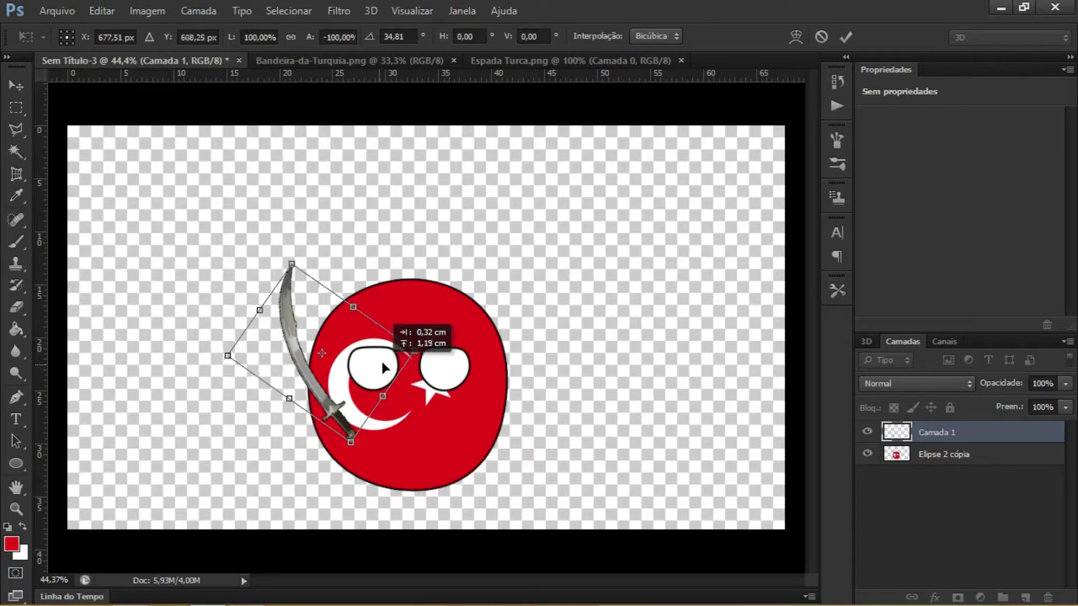
pyautogui.click(846, 36)
# - Open Chapéu Turco.png and copy the whole hat image into the ball document
pyautogui.click(56, 11)
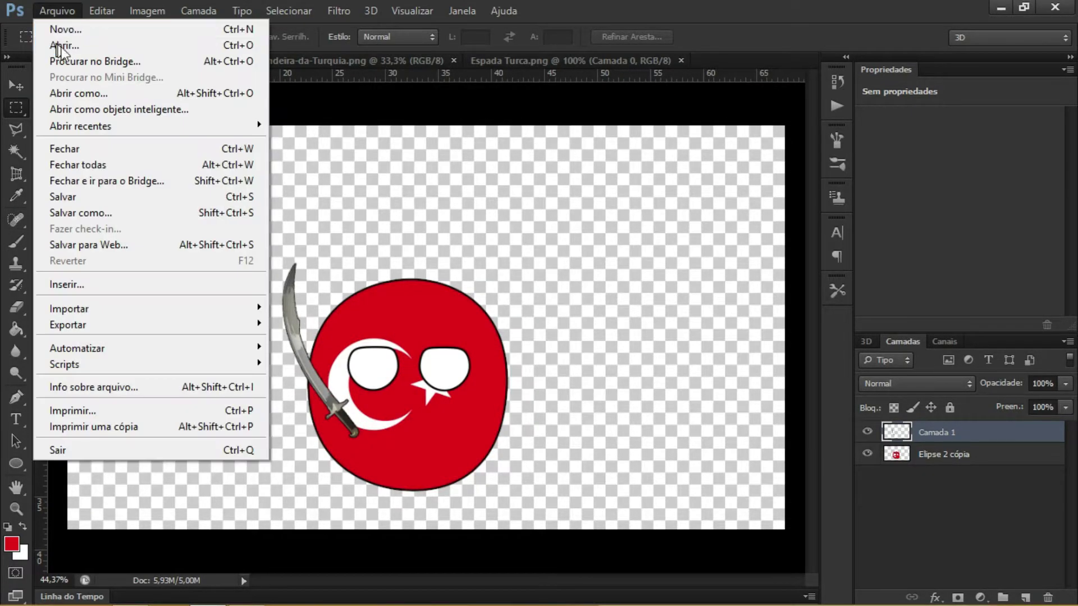
pyautogui.click(56, 42)
pyautogui.doubleClick(547, 146)
pyautogui.hotkey('ctrl', 'a')
pyautogui.hotkey('ctrl', 'c')
pyautogui.click(157, 56)
pyautogui.hotkey('ctrl', 'v')
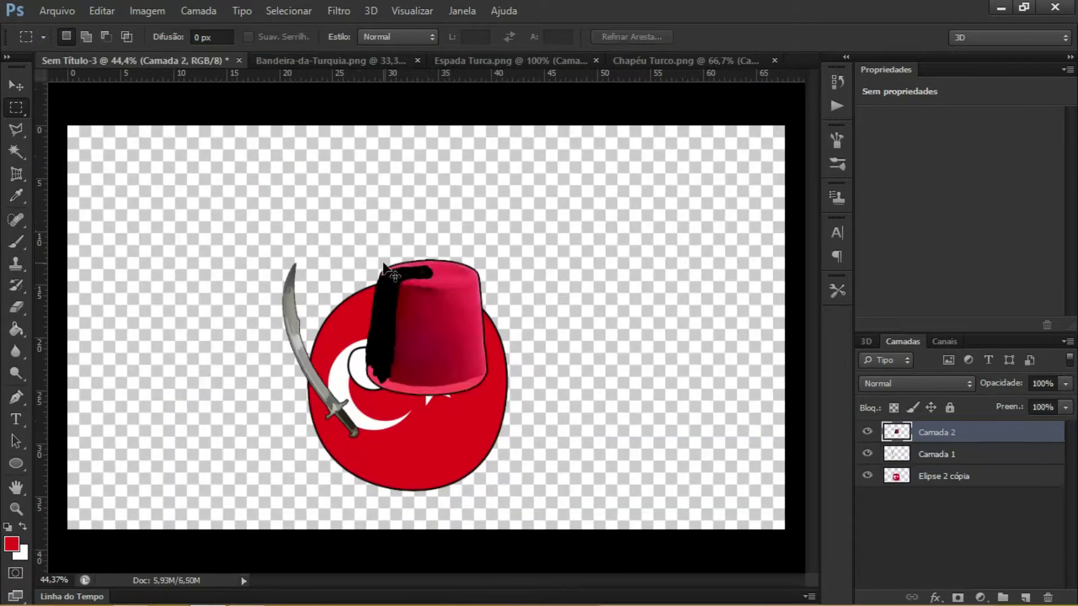
# - Enlarge the hat and position it on top of the ball, just above the eyes
pyautogui.hotkey('ctrl', 't')
pyautogui.moveTo(457, 318); pyautogui.dragTo(420, 253)
pyautogui.moveTo(452, 194); pyautogui.dragTo(489, 173)
pyautogui.moveTo(454, 257); pyautogui.dragTo(457, 265)
pyautogui.click(845, 37)
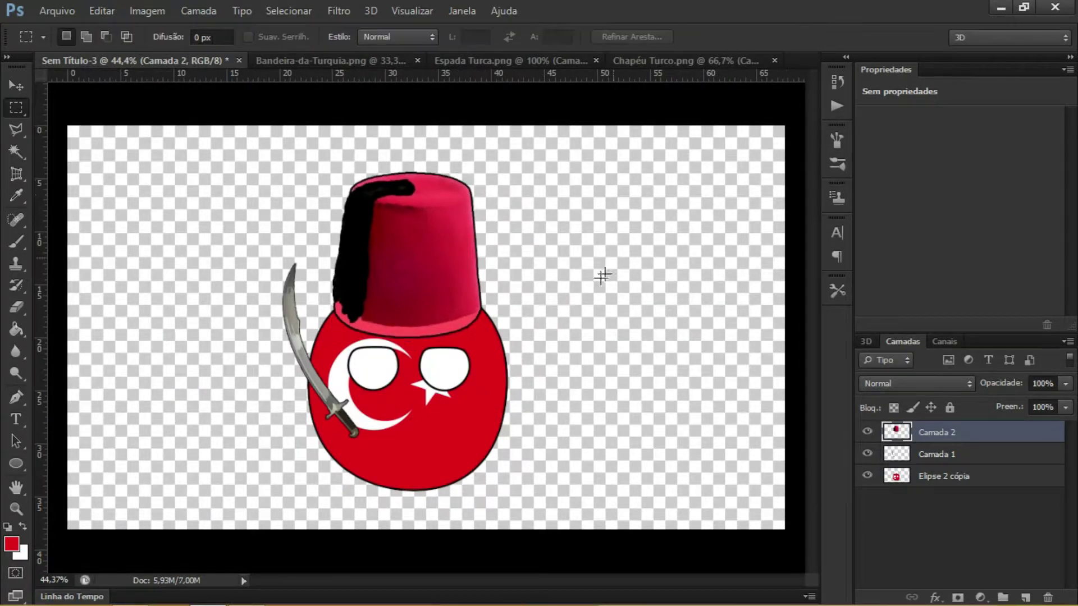
# - Add an inner shadow to the hat layer with 75% opacity, 0 px distance and an increased size
pyautogui.rightClick(980, 433)
pyautogui.click(595, 106)
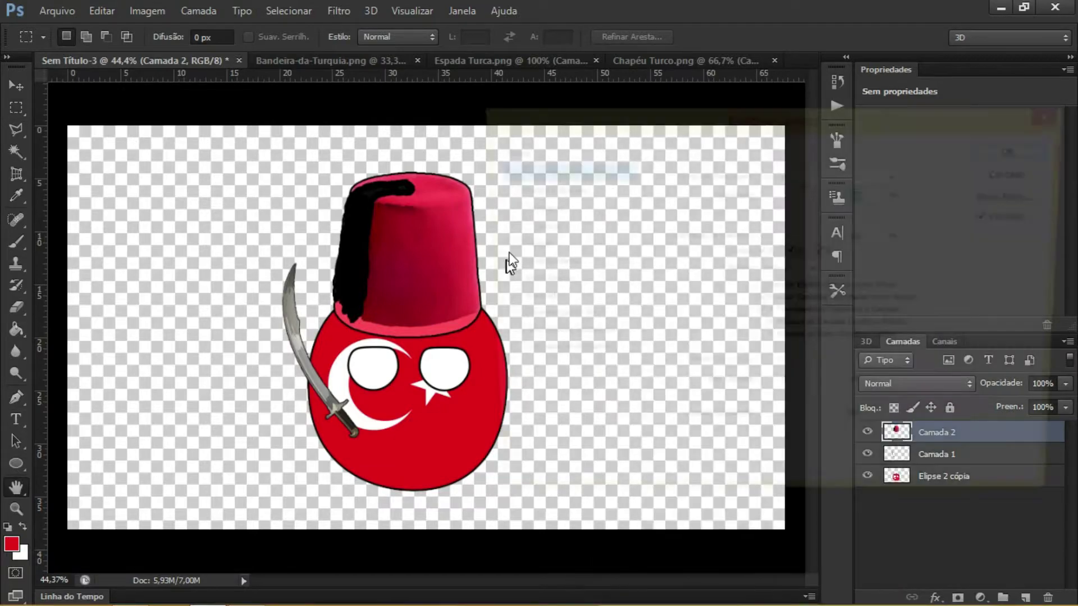
pyautogui.click(533, 263)
pyautogui.moveTo(764, 286); pyautogui.dragTo(790, 291)
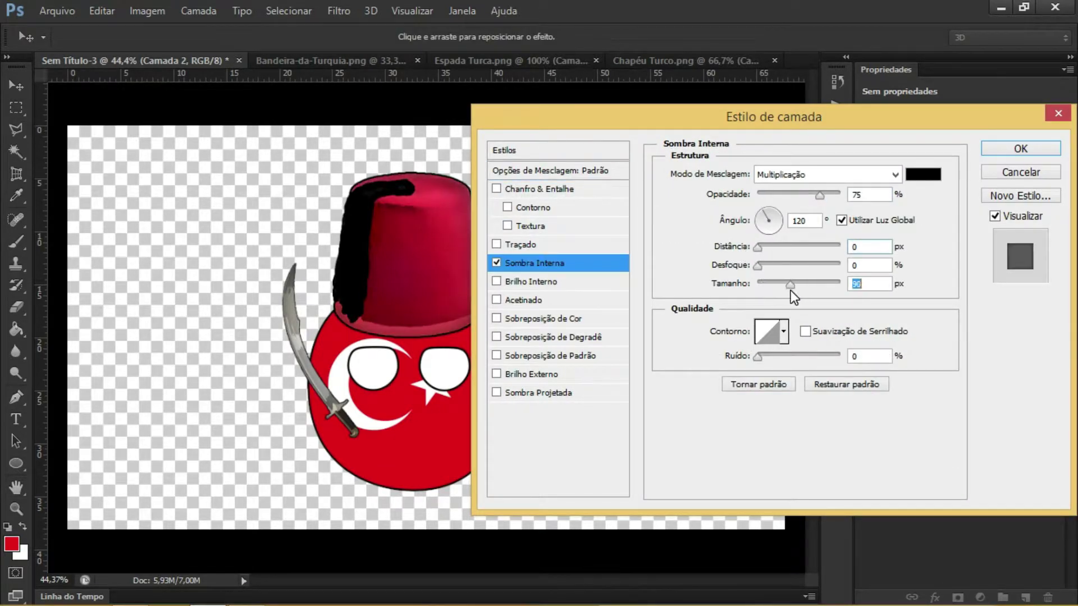
pyautogui.press('Return')
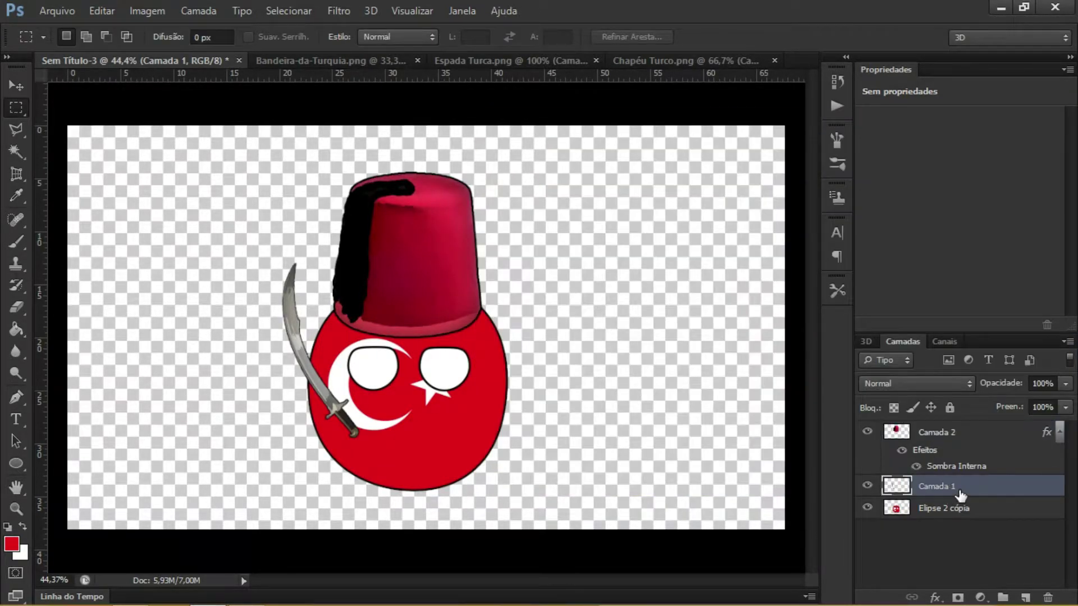
# - Add a drop shadow to the hat layer with 50% opacity, a 90° angle and 20 px distance
pyautogui.rightClick(980, 434)
pyautogui.click(595, 106)
pyautogui.click(603, 392)
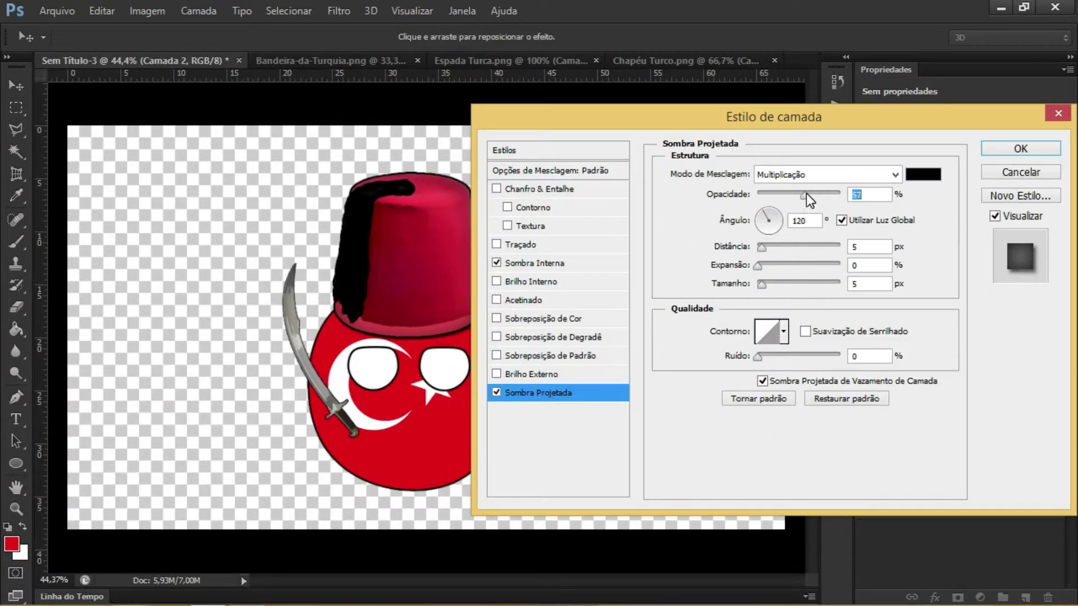
pyautogui.press('BackSpace')
pyautogui.write('0')
pyautogui.moveTo(885, 247); pyautogui.dragTo(849, 253)
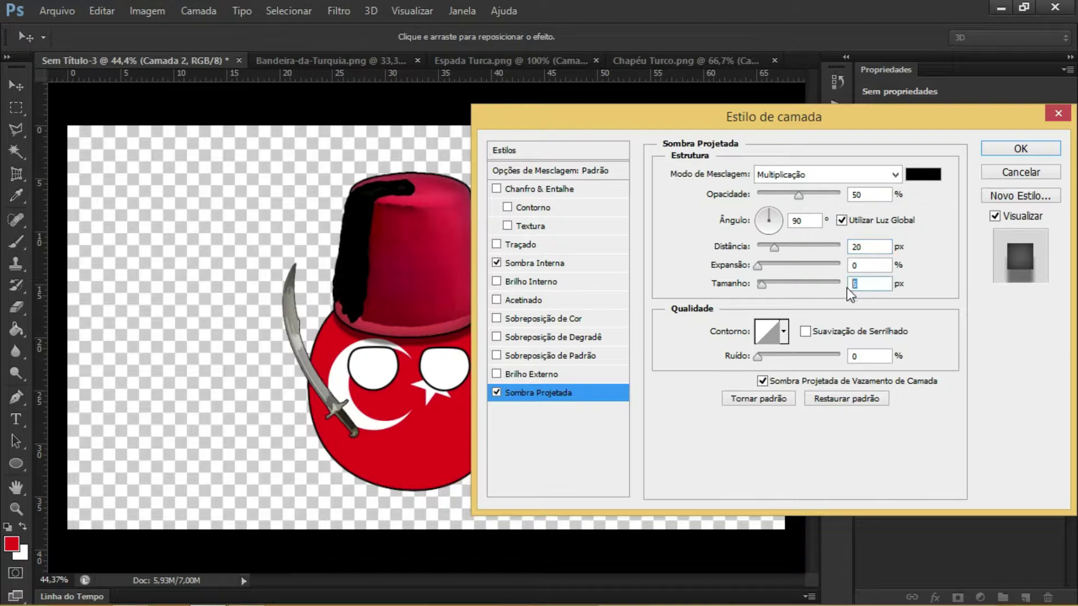
pyautogui.click(988, 151)
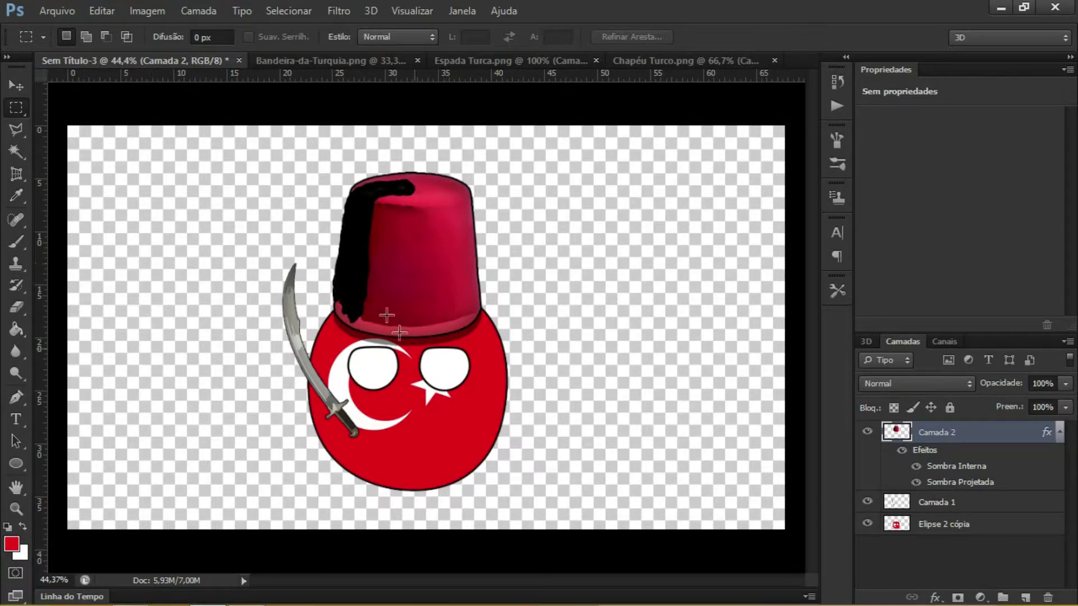
# - Add an inner shadow to the ball layer with 75% opacity, 0 px distance and 100 px size
pyautogui.rightClick(946, 523)
pyautogui.click(738, 29)
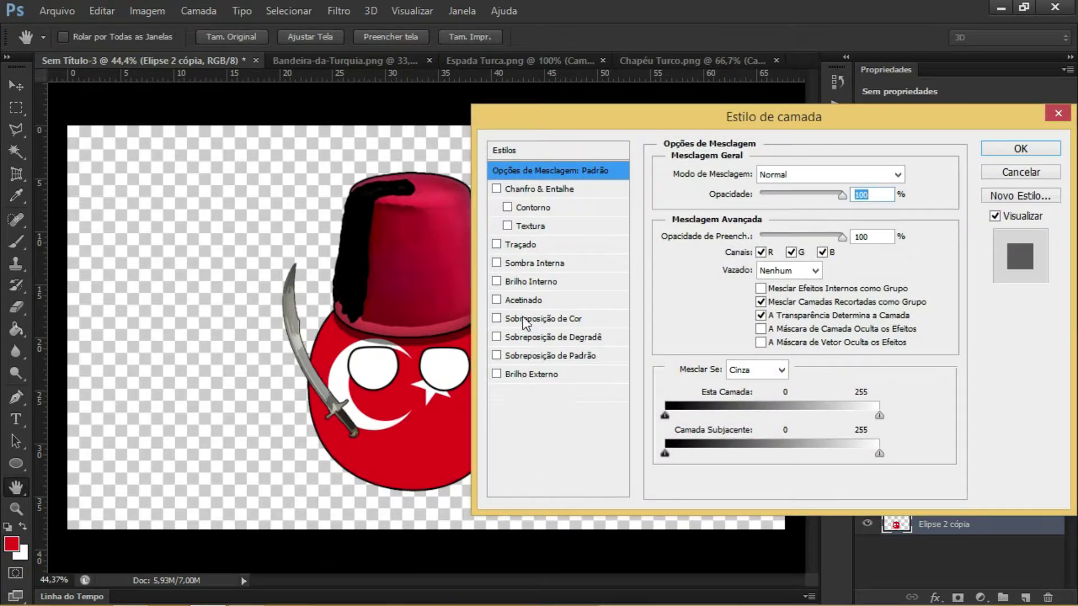
pyautogui.click(530, 263)
pyautogui.moveTo(763, 117); pyautogui.dragTo(821, 114)
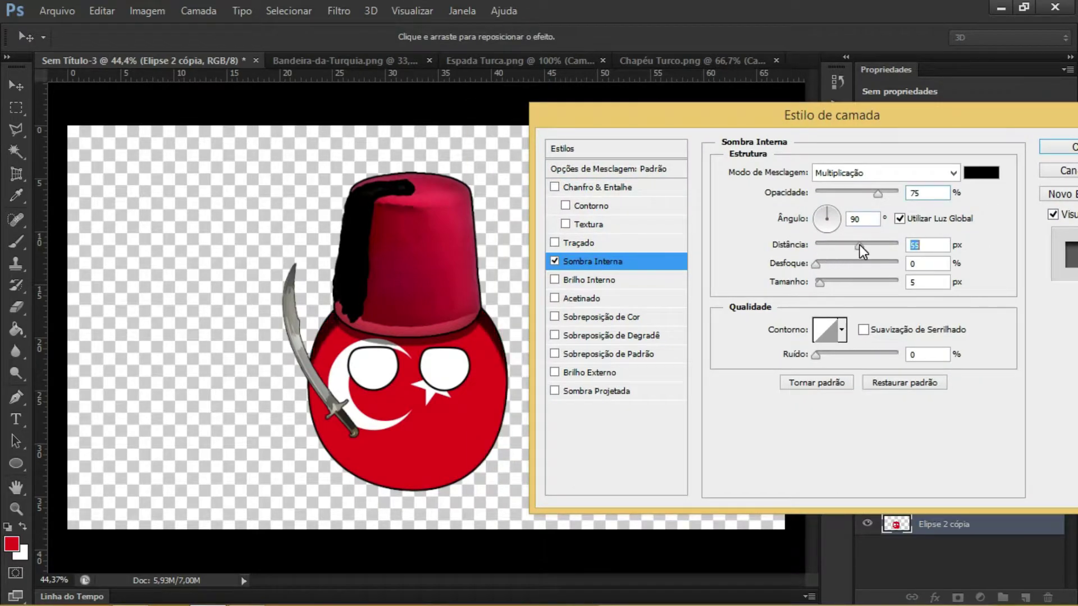
pyautogui.moveTo(860, 245); pyautogui.dragTo(814, 244)
pyautogui.moveTo(820, 283); pyautogui.dragTo(857, 284)
pyautogui.write('100')
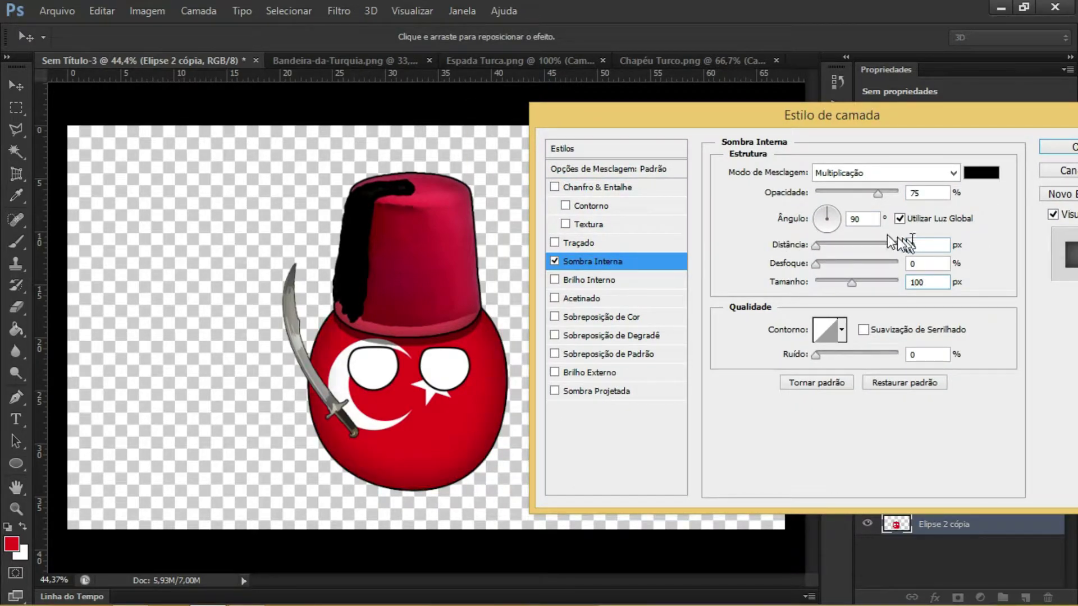
pyautogui.moveTo(689, 119); pyautogui.dragTo(617, 118)
pyautogui.press('Return')
# - Add an inner shadow to the sword layer with 75% opacity, 5 px distance and 5 px size
pyautogui.click(926, 500)
pyautogui.rightClick(926, 500)
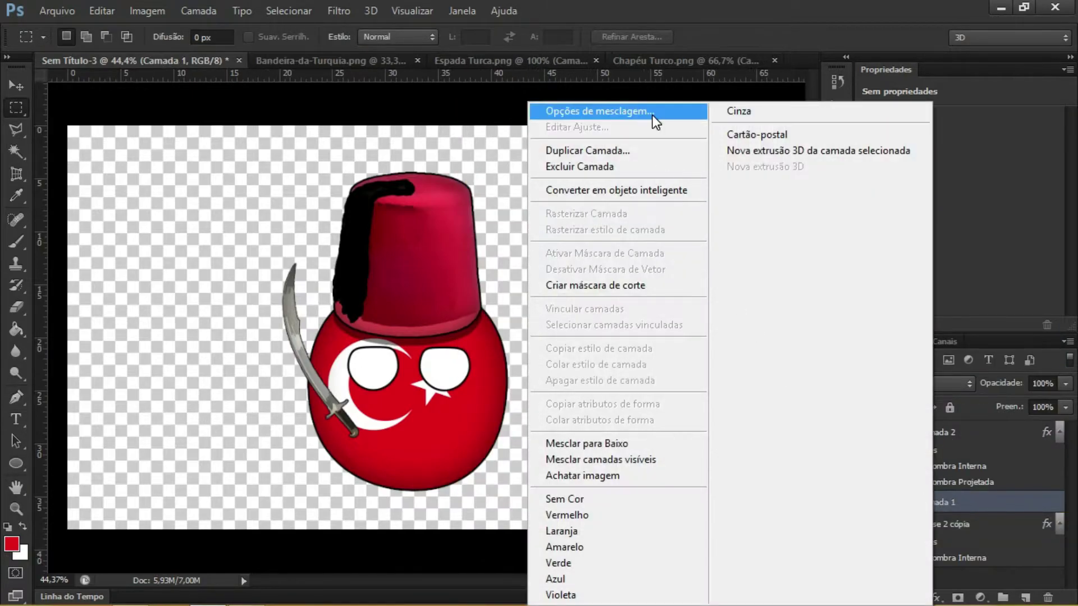
pyautogui.click(654, 116)
pyautogui.click(513, 264)
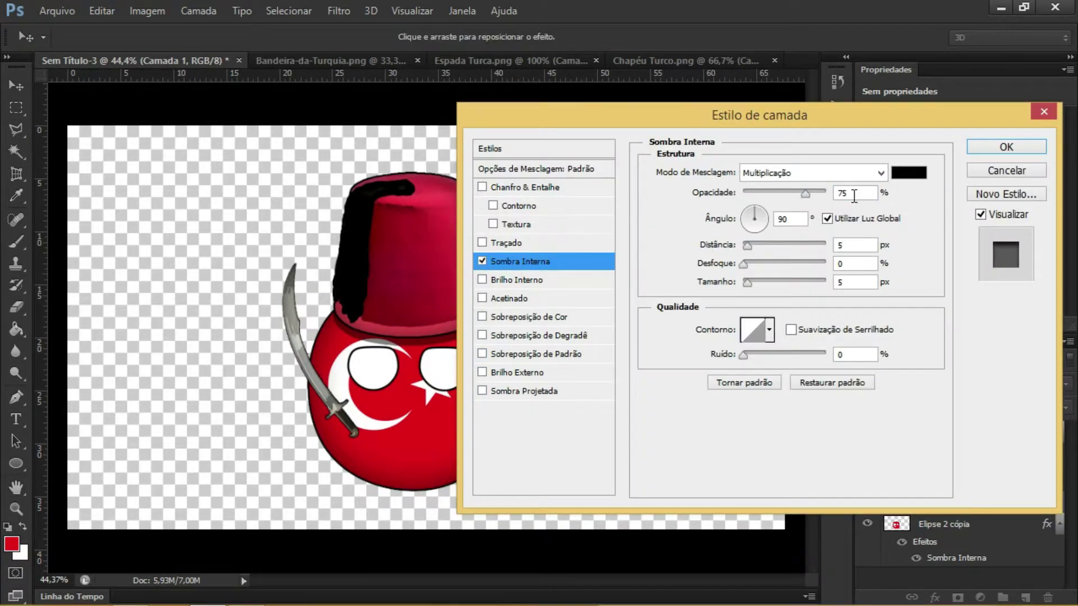
# - Add a drop shadow to the sword layer with 50% opacity, a 90° angle, an increased distance and 0 px size
pyautogui.click(524, 391)
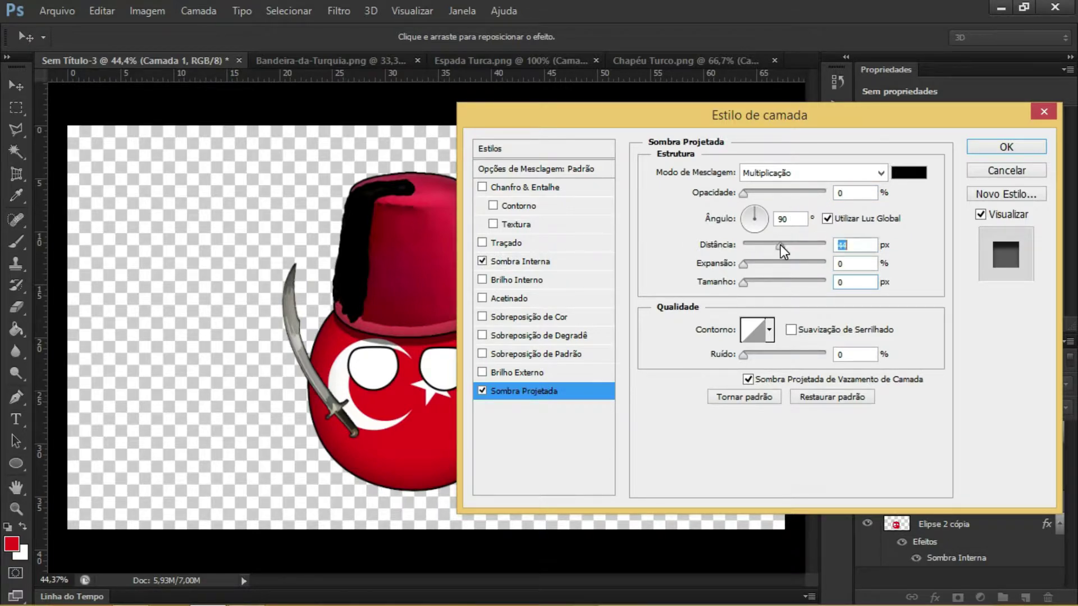
pyautogui.moveTo(780, 245); pyautogui.dragTo(809, 249)
pyautogui.doubleClick(846, 192)
pyautogui.write('50')
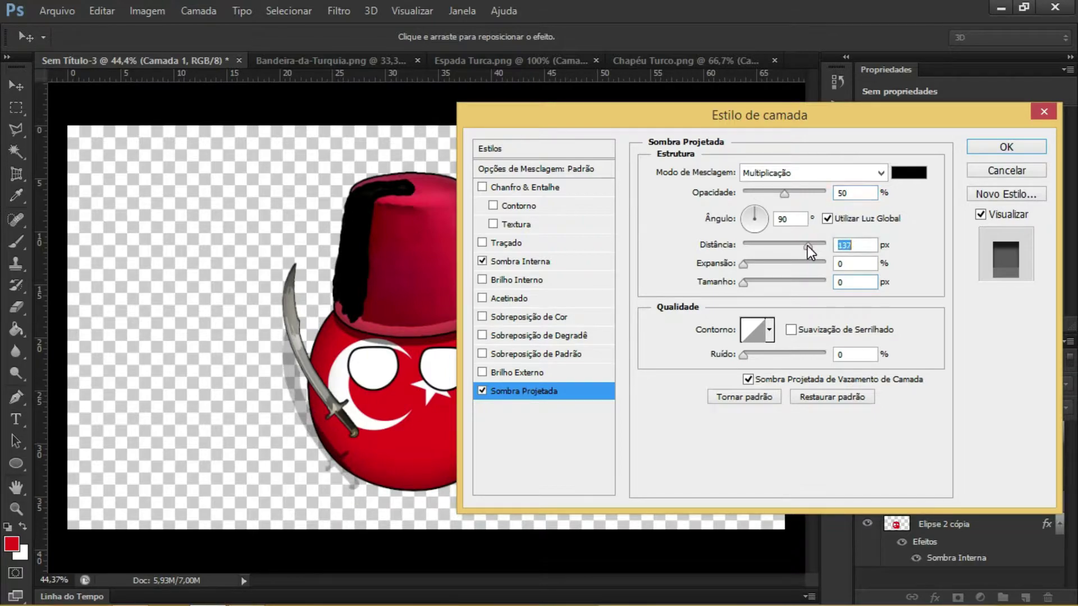
pyautogui.write('133')
pyautogui.press('BackSpace')
pyautogui.press('BackSpace')
pyautogui.write('2')
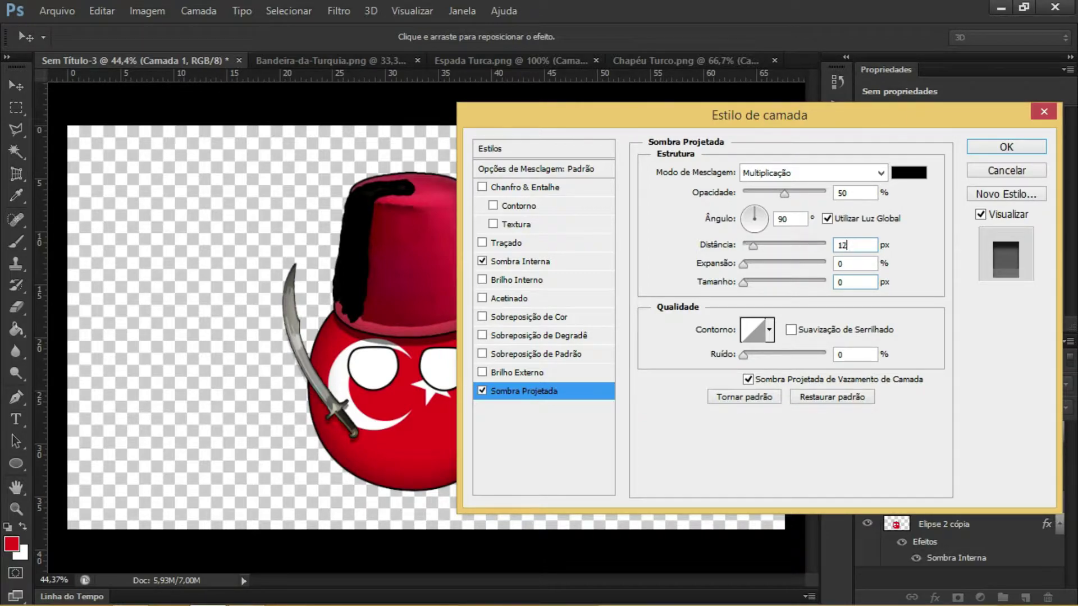
pyautogui.write('74')
pyautogui.click(1005, 147)
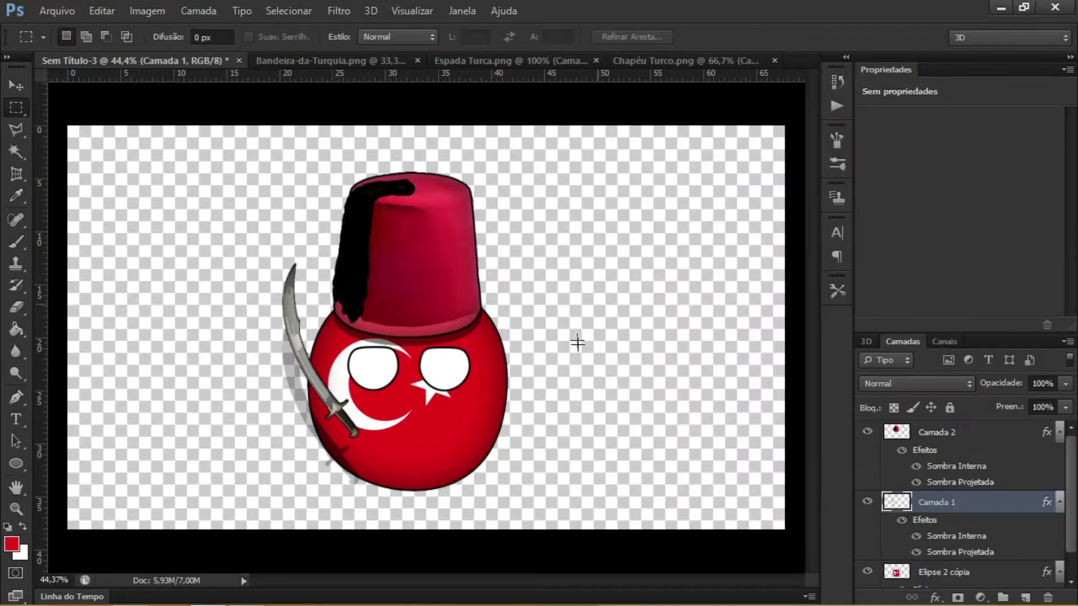
# - Add a drop shadow to the ball layer with 50% opacity, a 90° angle, 50 px distance and 0 px size
pyautogui.scroll(-1, 910, 522)
pyautogui.rightClick(948, 544)
pyautogui.click(760, 46)
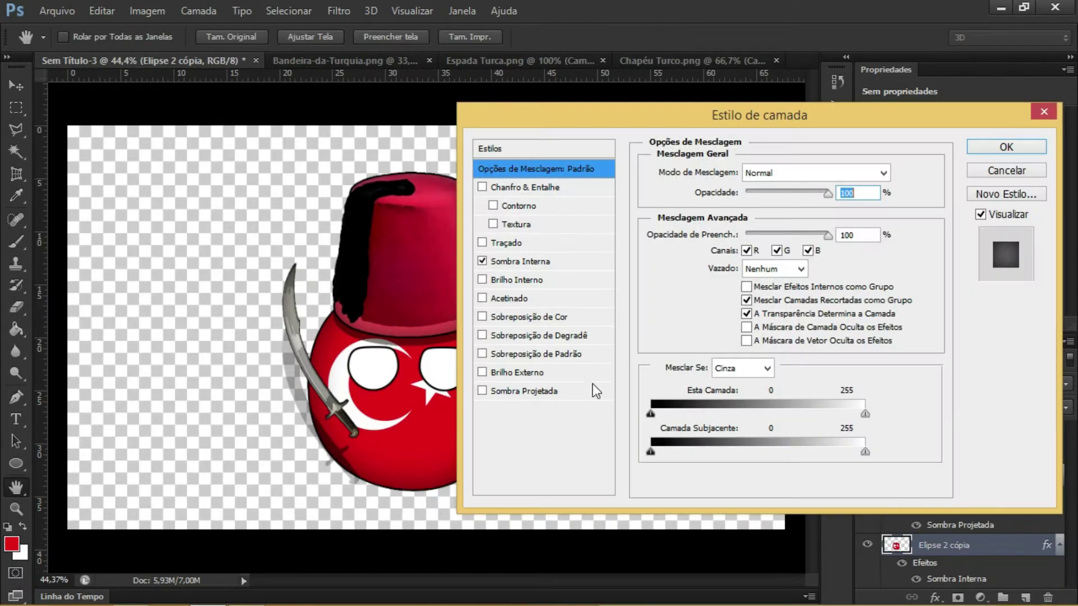
pyautogui.click(589, 389)
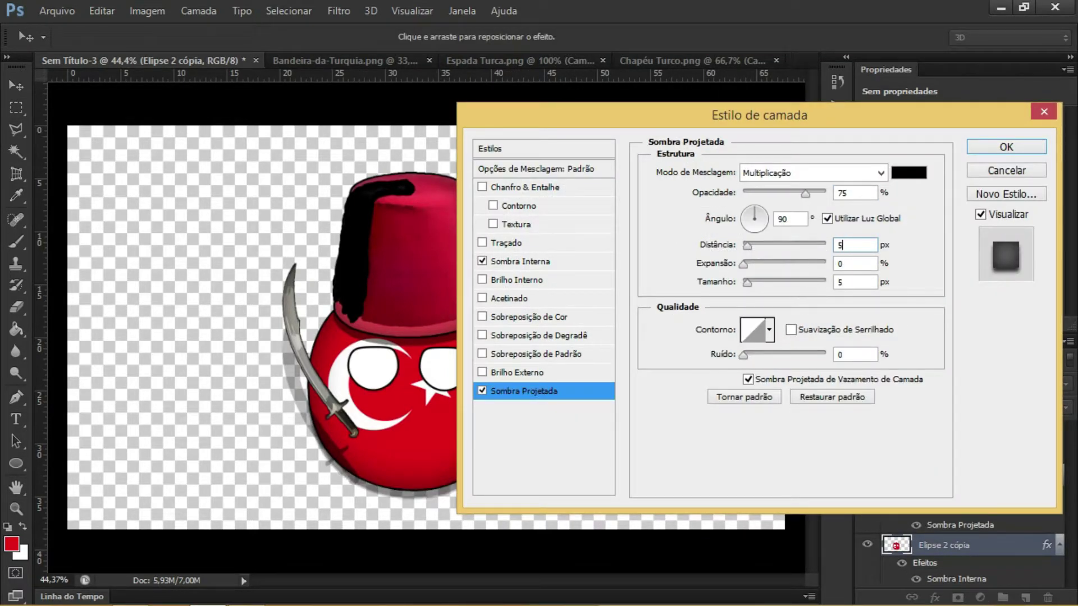
pyautogui.write('0')
pyautogui.click(804, 193)
pyautogui.write('50')
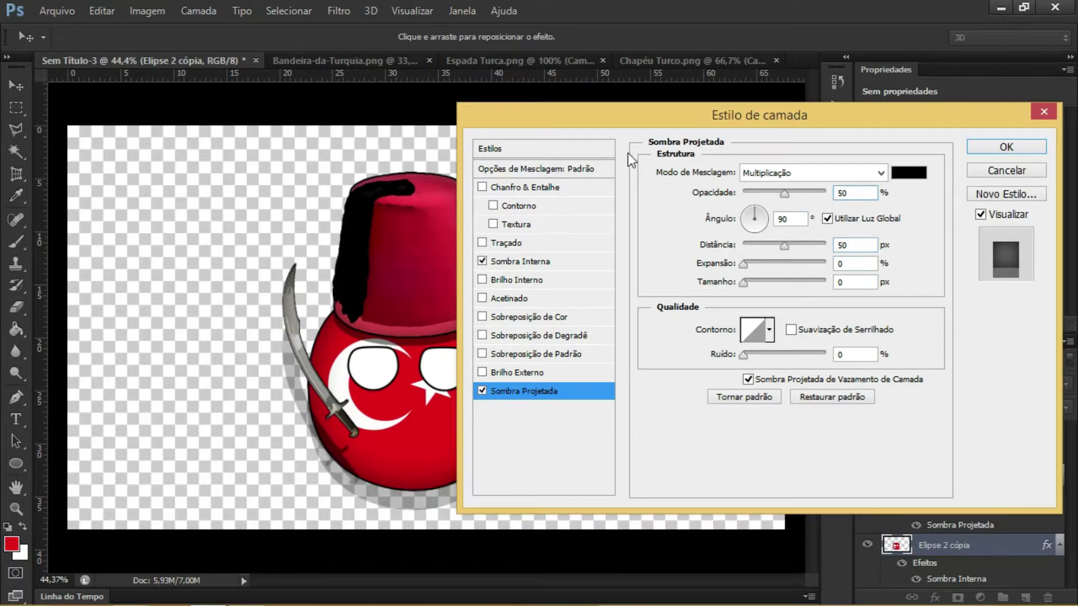
pyautogui.moveTo(634, 118); pyautogui.dragTo(674, 100)
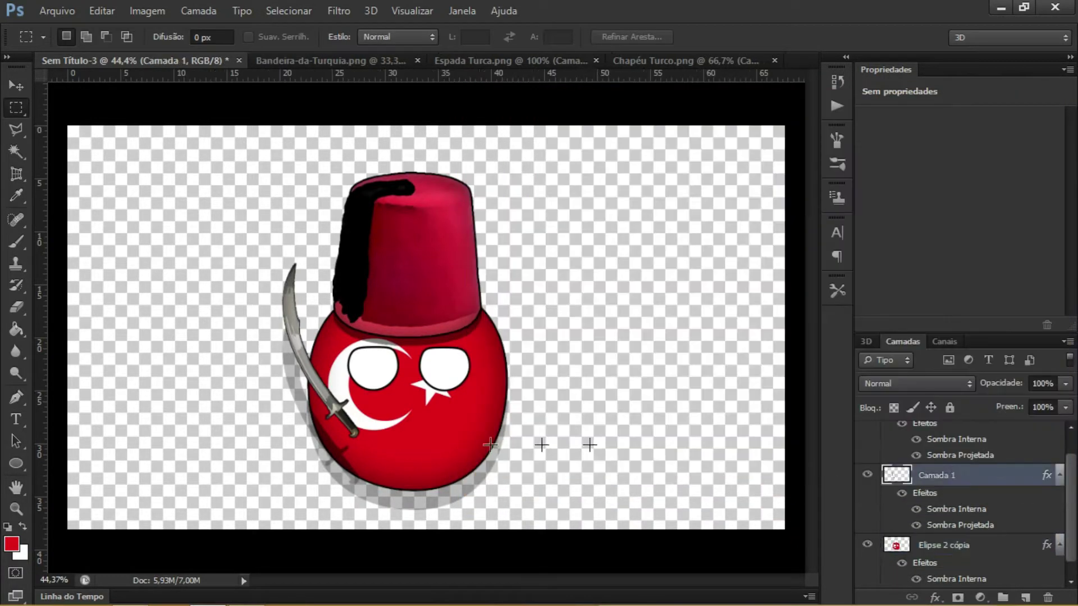
# - Enlarge the sword slightly, keeping it over the ball's crescent side
pyautogui.hotkey('ctrl', 't')
pyautogui.moveTo(370, 440); pyautogui.dragTo(359, 424)
pyautogui.click(846, 36)
# - Merge the hat, sword and ball layers into a single layer
pyautogui.scroll(2, 949, 432)
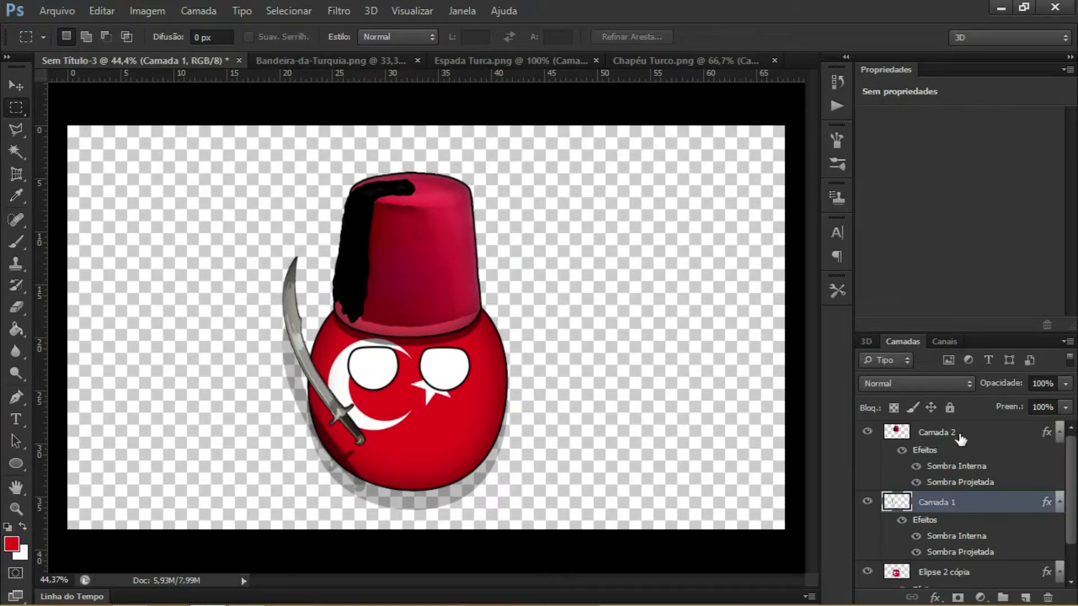
pyautogui.scroll(-2, 960, 449)
pyautogui.rightClick(961, 536)
pyautogui.click(777, 386)
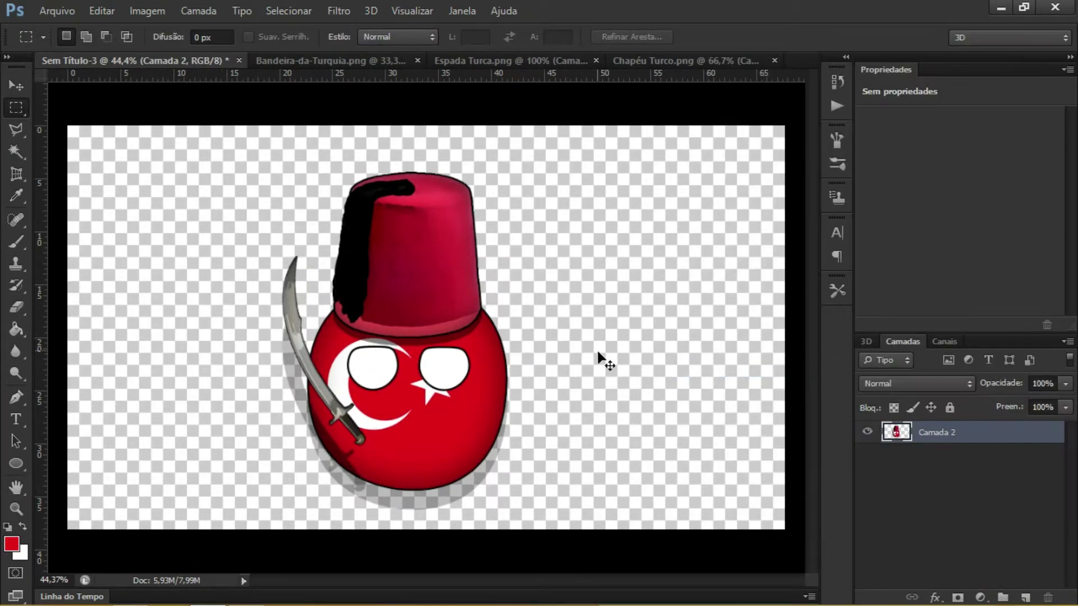
# - Scale the merged countryball down and move it to the right side of the canvas
pyautogui.hotkey('ctrl', 't')
pyautogui.moveTo(277, 169); pyautogui.dragTo(337, 264)
pyautogui.moveTo(456, 369); pyautogui.dragTo(664, 324)
pyautogui.click(843, 39)
# - Switch to Chrome and search Google Images for "turkey location on middle eastern"
pyautogui.hotkey('alt', 'Tab')
pyautogui.hotkey('alt', 'Tab')
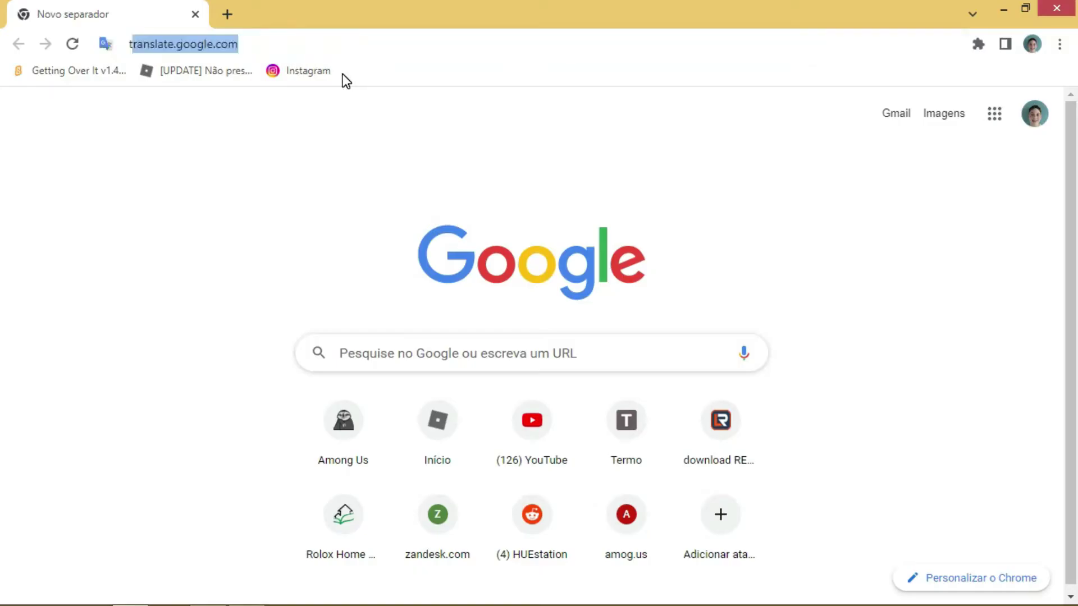
pyautogui.write('turkey location on ')
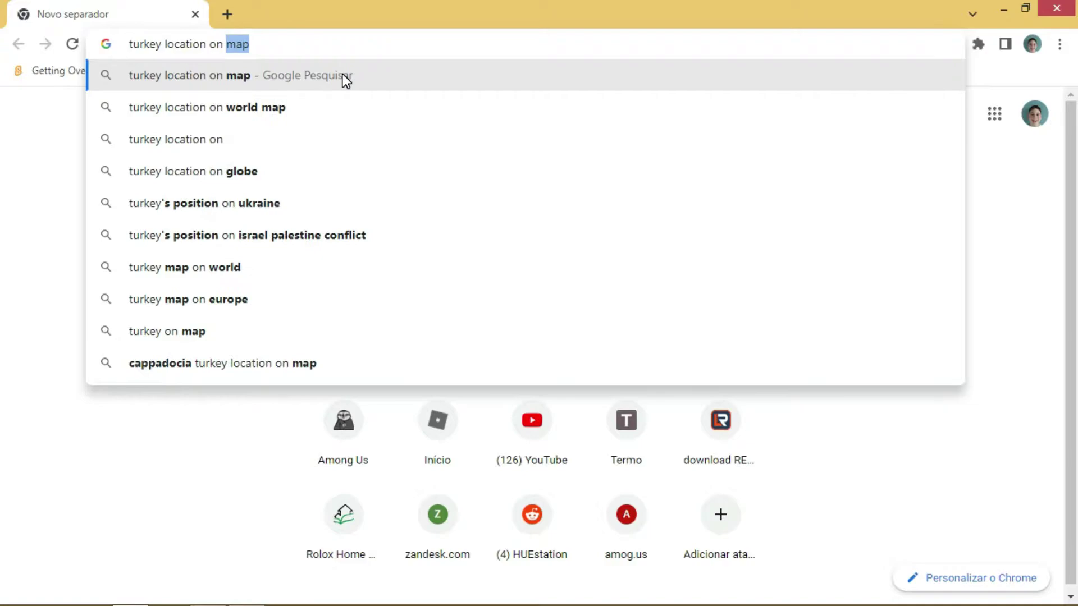
pyautogui.write('middle eastern')
pyautogui.press('Return')
pyautogui.click(198, 178)
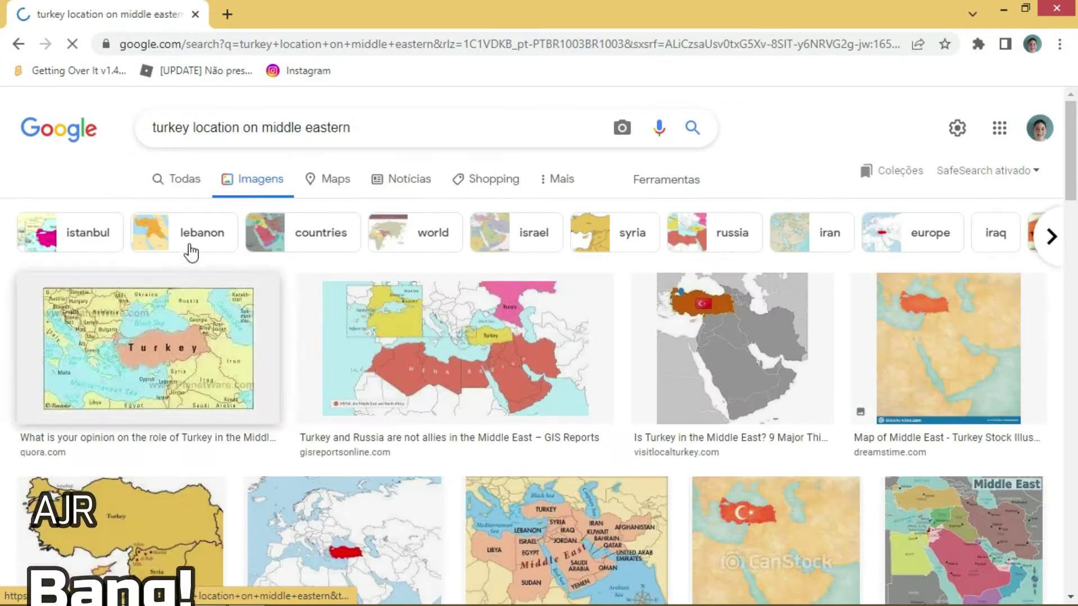
# - Filter the image results to large images only
pyautogui.click(667, 180)
pyautogui.click(163, 209)
pyautogui.click(178, 268)
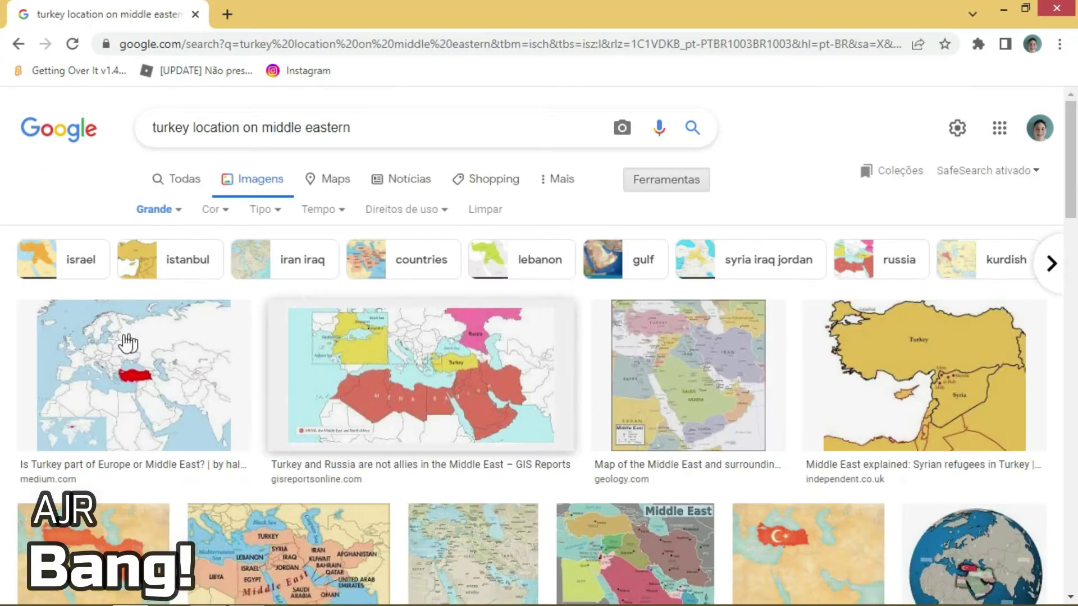
# - Open the white and blue map with Turkey in red, copy it and paste it into the Photoshop document
pyautogui.click(125, 340)
pyautogui.rightClick(804, 273)
pyautogui.hotkey('alt', 'Tab')
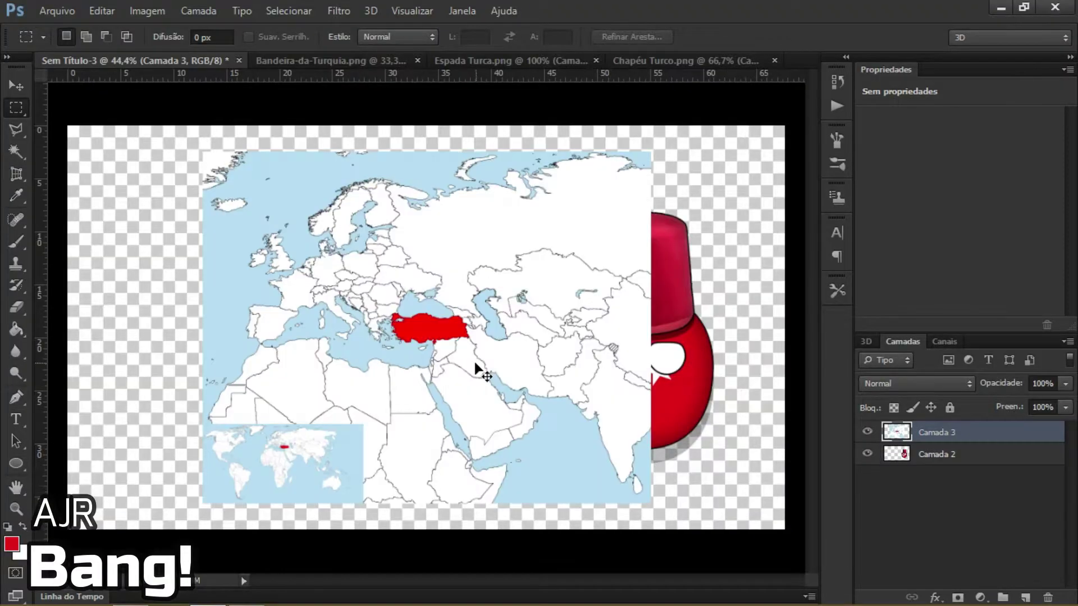
# - Copy the map image again from Chrome and delete the first pasted map layer in Photoshop
pyautogui.hotkey('ctrl', 't')
pyautogui.hotkey('alt', 'Tab')
pyautogui.rightClick(857, 319)
pyautogui.click(922, 515)
pyautogui.hotkey('alt', 'Tab')
pyautogui.click(823, 37)
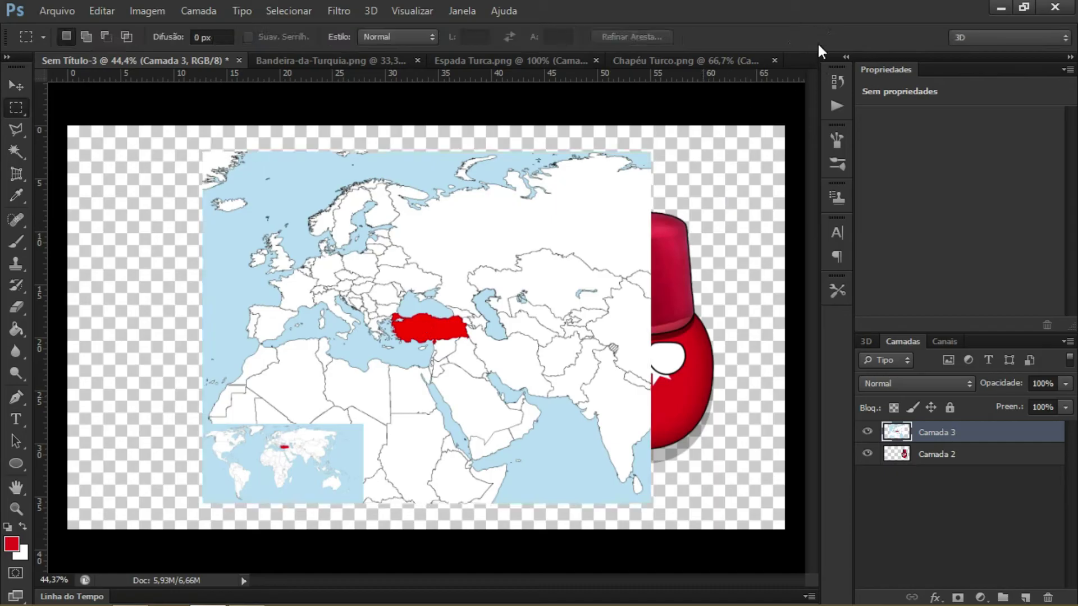
pyautogui.press('Delete')
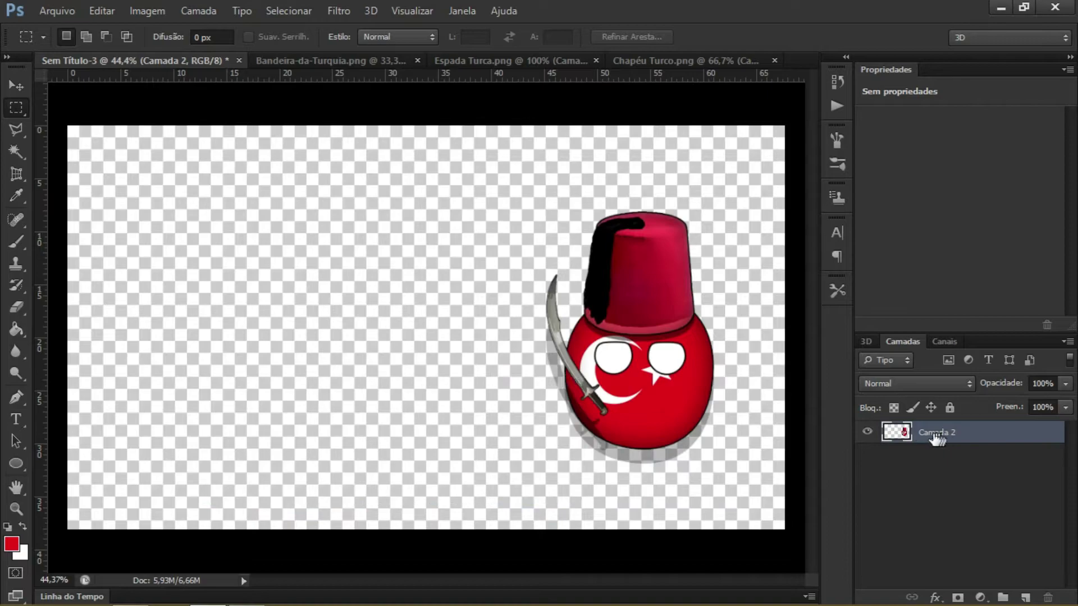
# - Paste the map and enlarge it until it covers the whole canvas with Turkey on the left half
pyautogui.hotkey('ctrl', 'v')
pyautogui.hotkey('ctrl', 't')
pyautogui.moveTo(202, 503); pyautogui.dragTo(28, 584)
pyautogui.moveTo(658, 154); pyautogui.dragTo(789, 84)
pyautogui.press('Return')
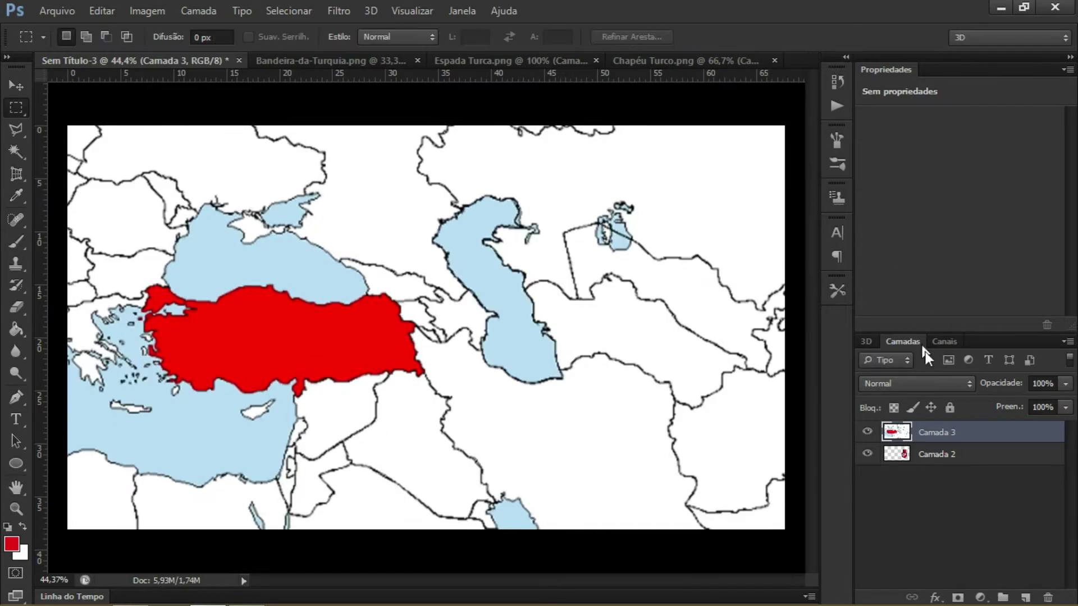
# - Place the countryball layer above the map layer and shift the map slightly to the right
pyautogui.moveTo(957, 457); pyautogui.dragTo(963, 425)
pyautogui.click(904, 456)
pyautogui.moveTo(307, 462); pyautogui.dragTo(337, 460)
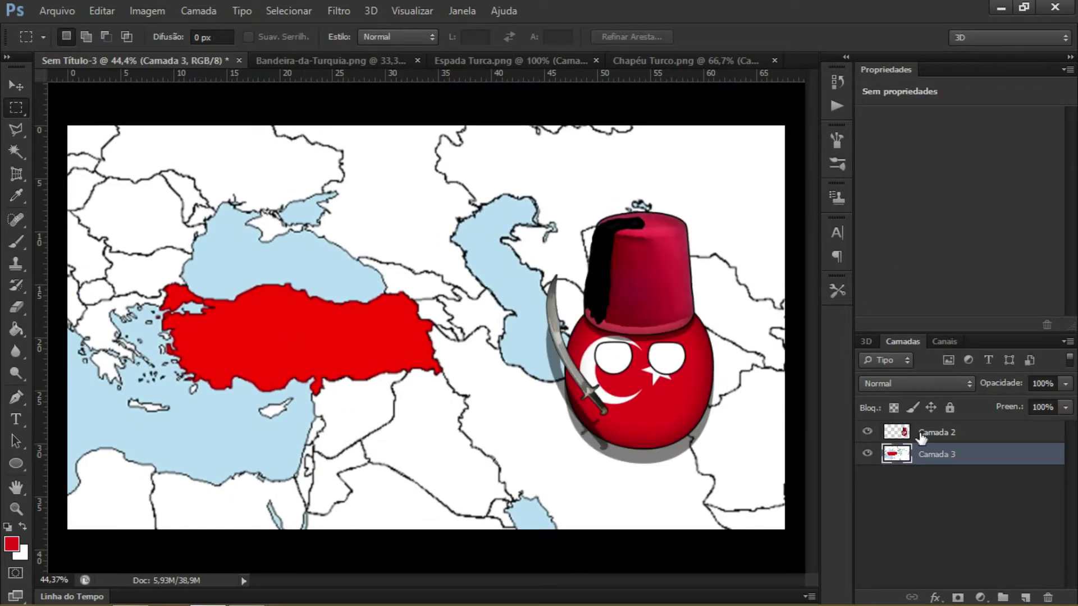
# - Select all of Turkey's red area on the map with the Magic Wand and copy it to a new layer
pyautogui.click(16, 151)
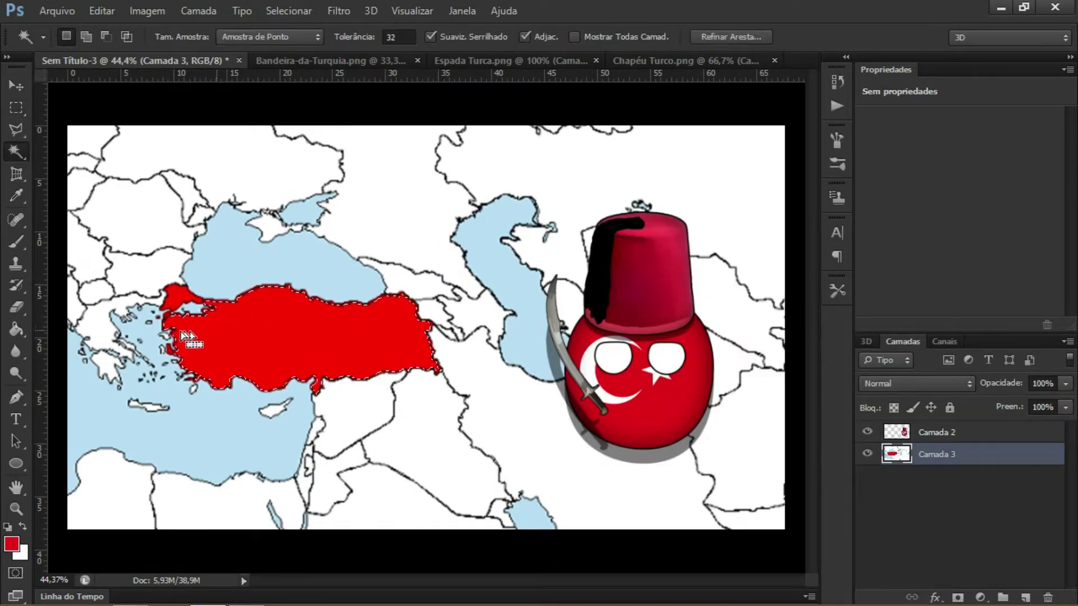
pyautogui.scroll(5, 185, 337)
pyautogui.click(226, 287)
pyautogui.scroll(-5, 227, 287)
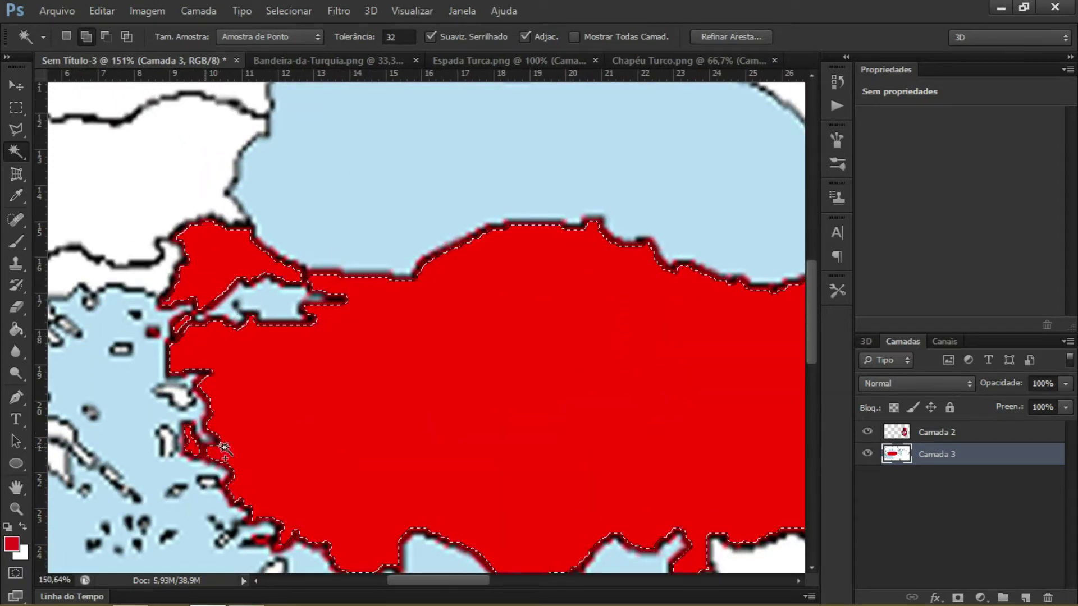
pyautogui.scroll(-3, 365, 446)
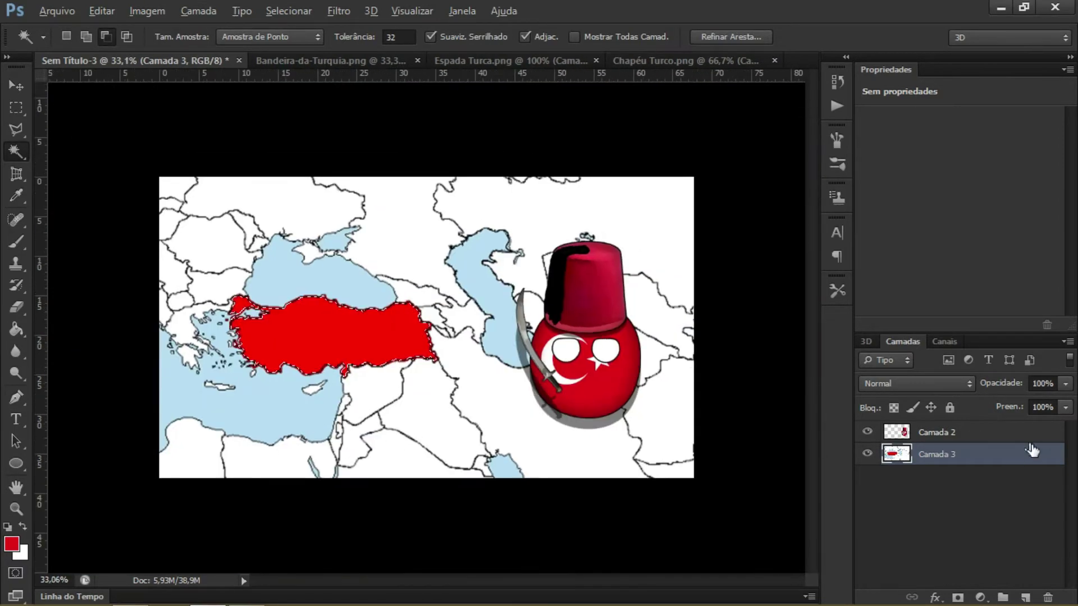
pyautogui.rightClick(362, 315)
pyautogui.click(410, 594)
# - Add a 5 px black outside stroke to the Turkey shape layer
pyautogui.rightClick(943, 459)
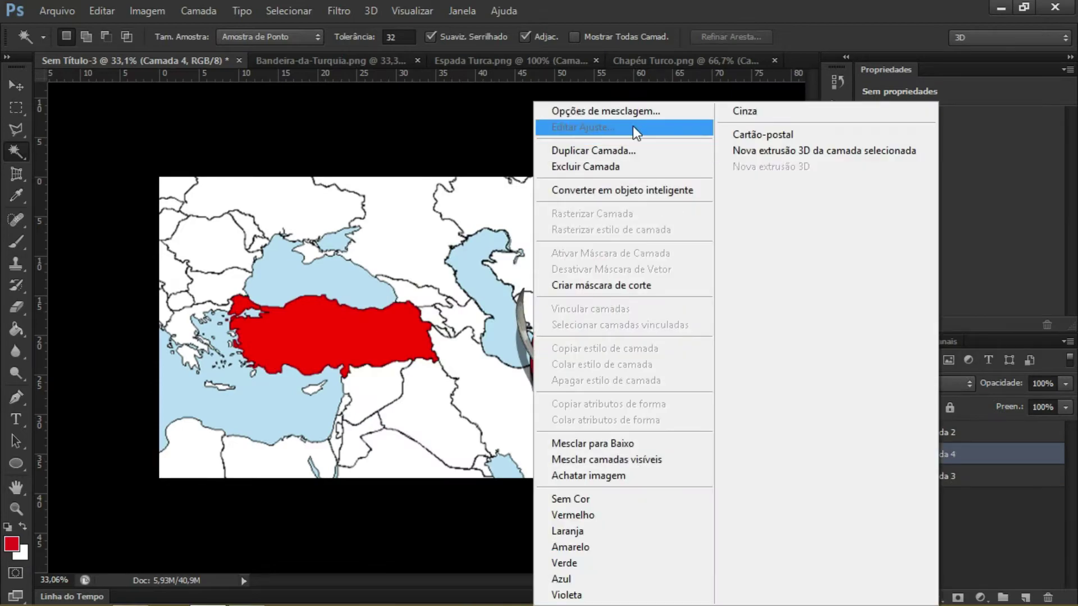
pyautogui.click(632, 126)
pyautogui.click(519, 244)
pyautogui.click(543, 227)
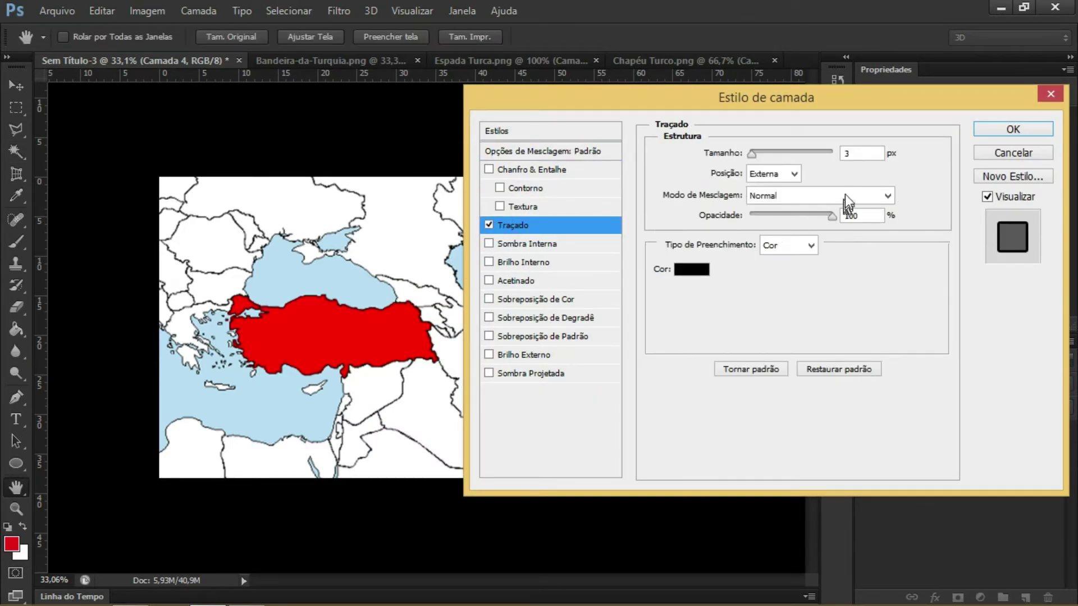
pyautogui.click(774, 174)
pyautogui.click(772, 184)
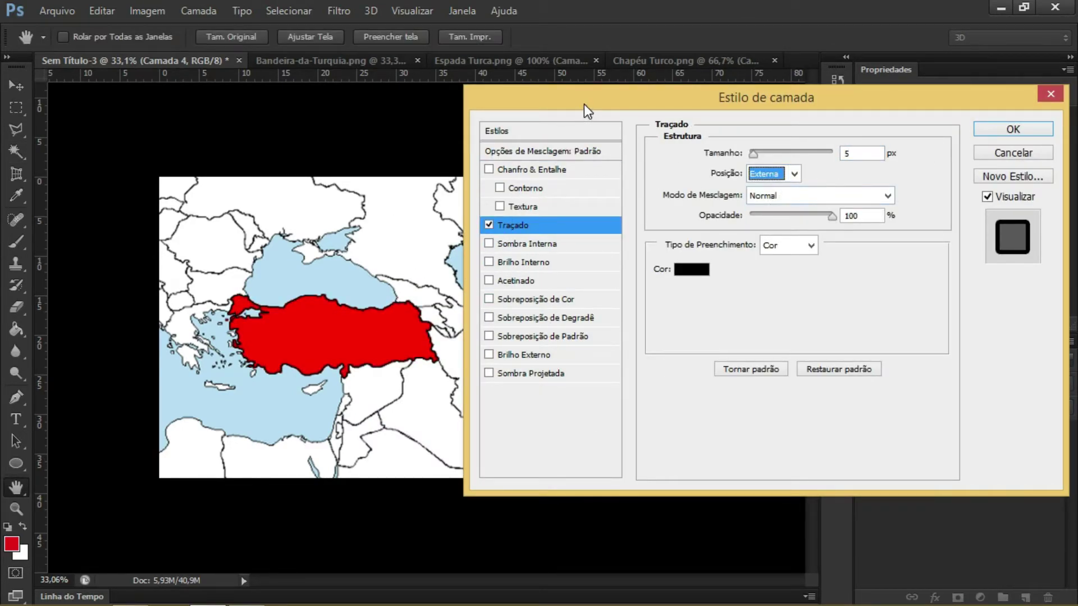
pyautogui.click(1013, 129)
# - Copy the flag from Bandeira-da-Turquia.png into the map document and clip it to the Turkey shape layer
pyautogui.click(373, 66)
pyautogui.click(173, 60)
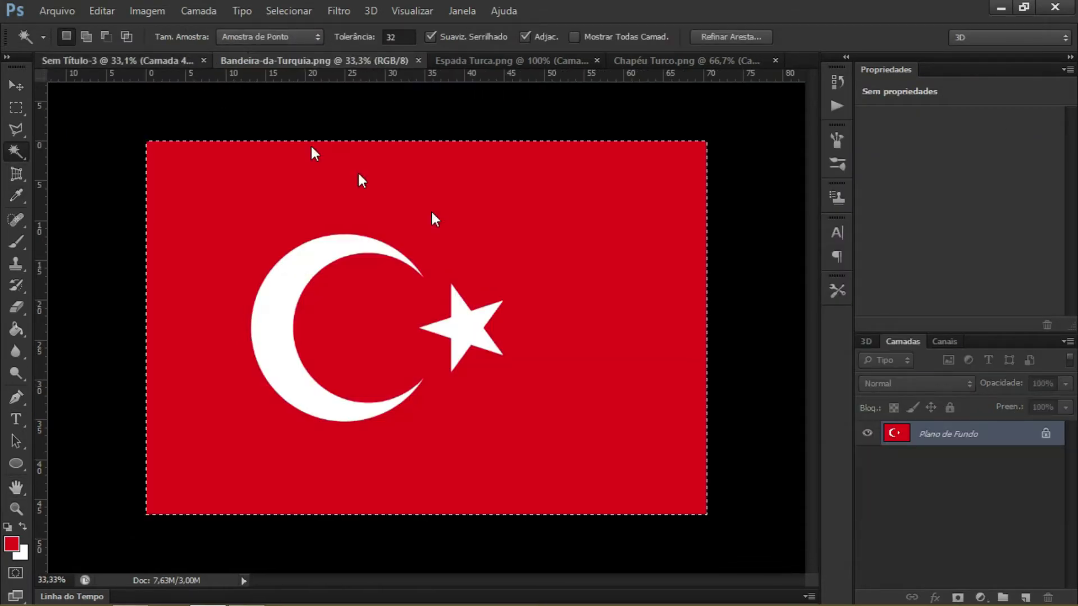
pyautogui.hotkey('ctrl', 'v')
pyautogui.rightClick(983, 452)
pyautogui.click(665, 285)
# - Scale the clipped flag to about 25% and position its crescent and star in the middle of Turkey
pyautogui.hotkey('ctrl', 't')
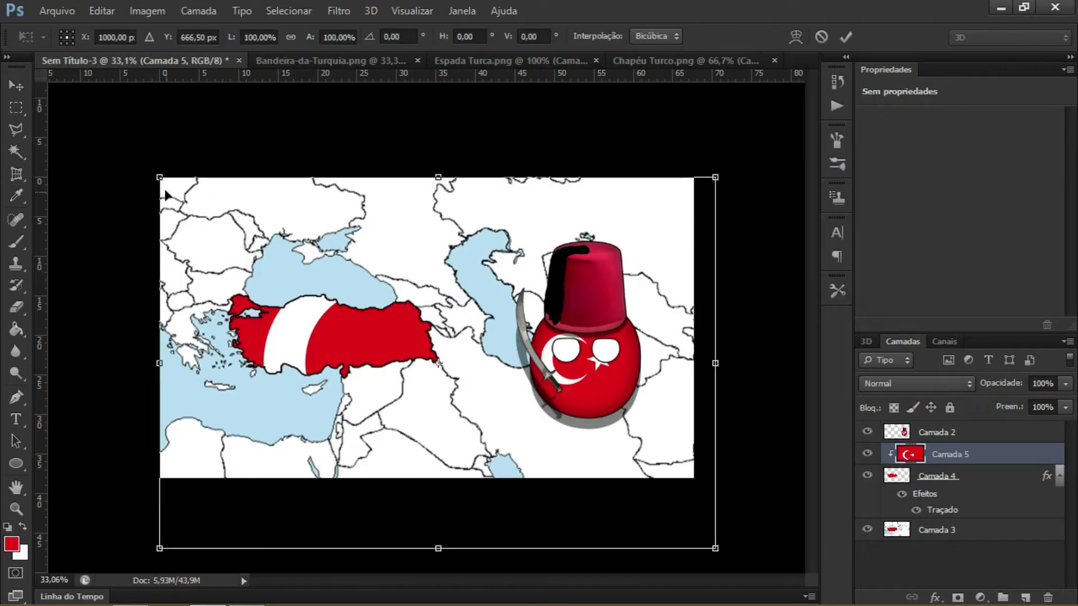
pyautogui.moveTo(160, 178); pyautogui.dragTo(421, 349)
pyautogui.moveTo(508, 440); pyautogui.dragTo(264, 322)
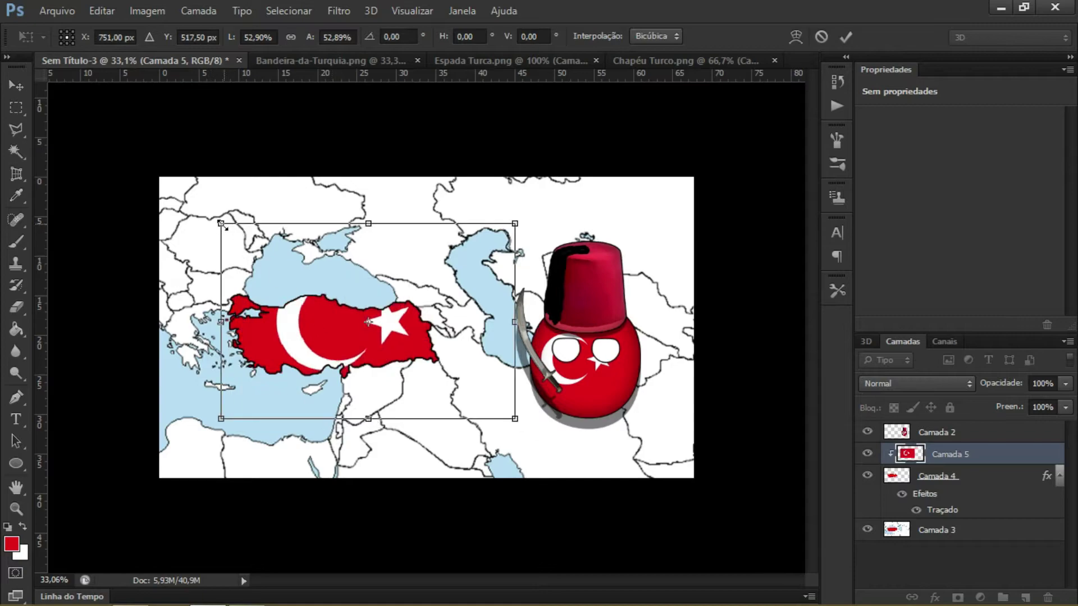
pyautogui.moveTo(223, 231); pyautogui.dragTo(361, 312)
pyautogui.moveTo(418, 353); pyautogui.dragTo(317, 320)
pyautogui.moveTo(267, 284); pyautogui.dragTo(278, 292)
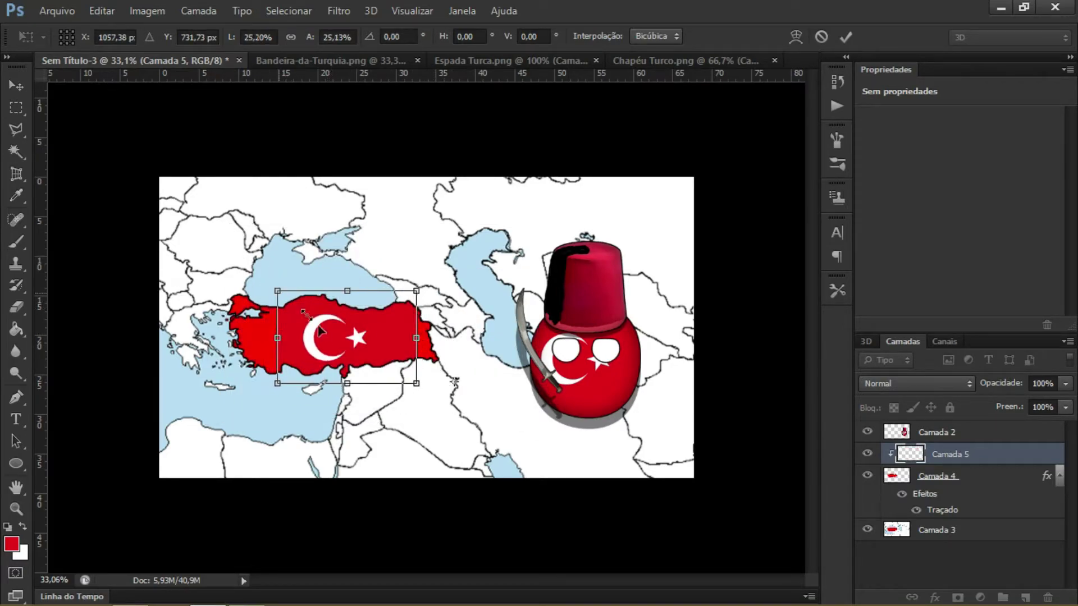
pyautogui.moveTo(322, 331); pyautogui.dragTo(396, 336)
pyautogui.click(846, 36)
pyautogui.press('w')
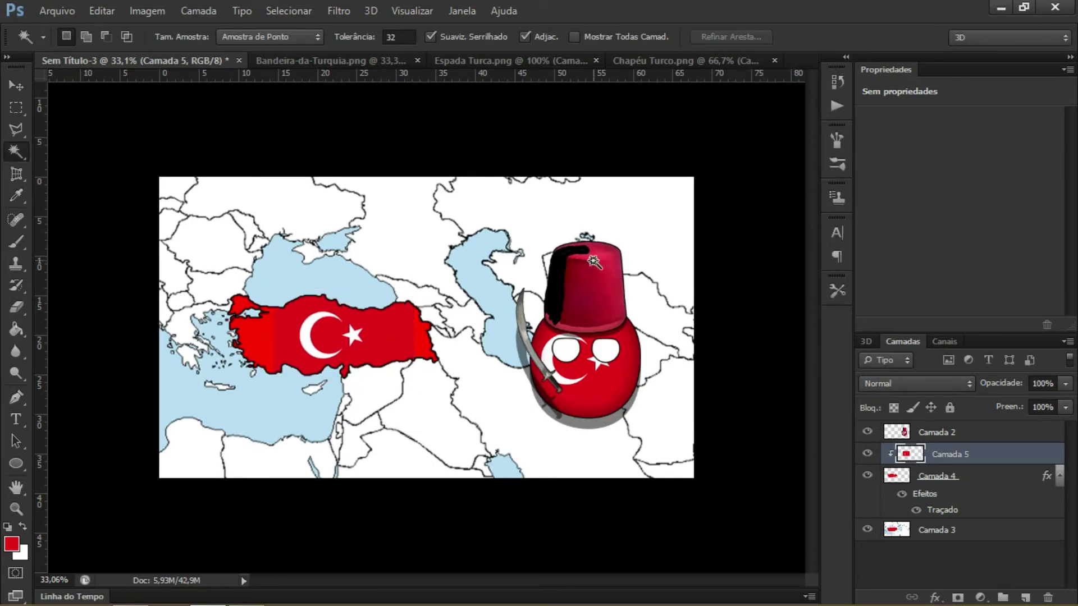
# - Darken the base map layer (Camada 3) with an Exposure adjustment of -7,50
pyautogui.click(954, 530)
pyautogui.click(148, 11)
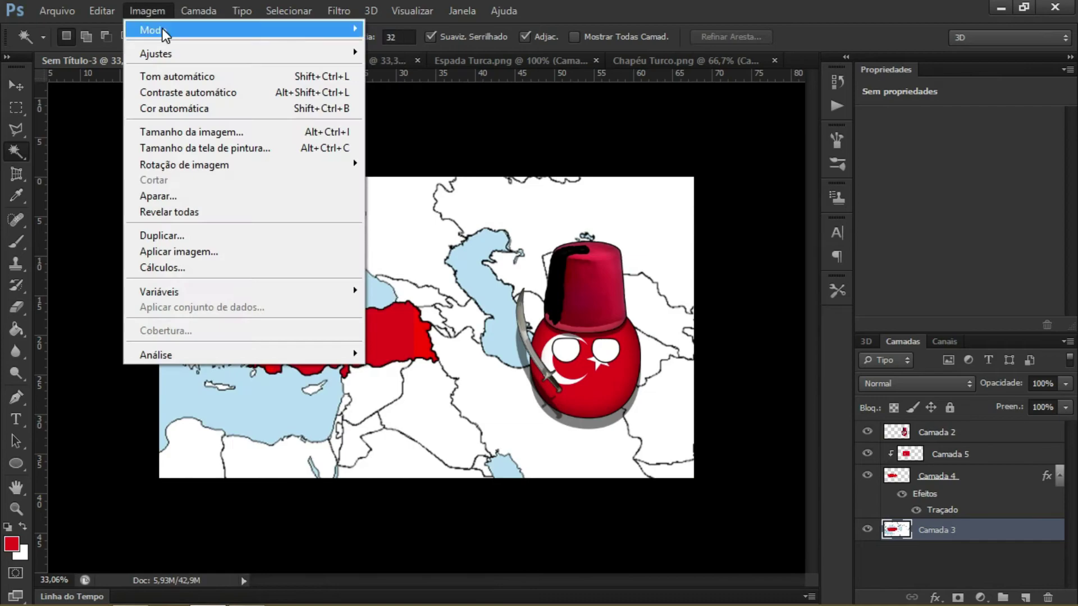
pyautogui.moveTo(314, 53)
pyautogui.click(403, 101)
pyautogui.write('-')
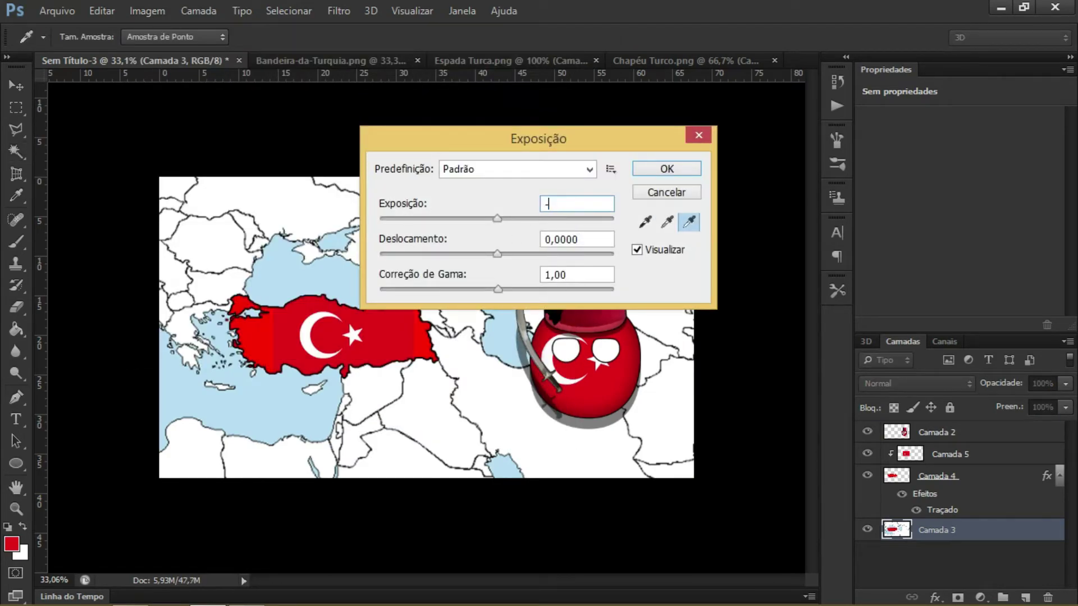
pyautogui.write('7,50')
pyautogui.press('Return')
# - Paint out the sword handle's shadow on the dark map below the ball using a 20 px brush in the surrounding dark shade
pyautogui.click(22, 251)
pyautogui.scroll(8, 753, 460)
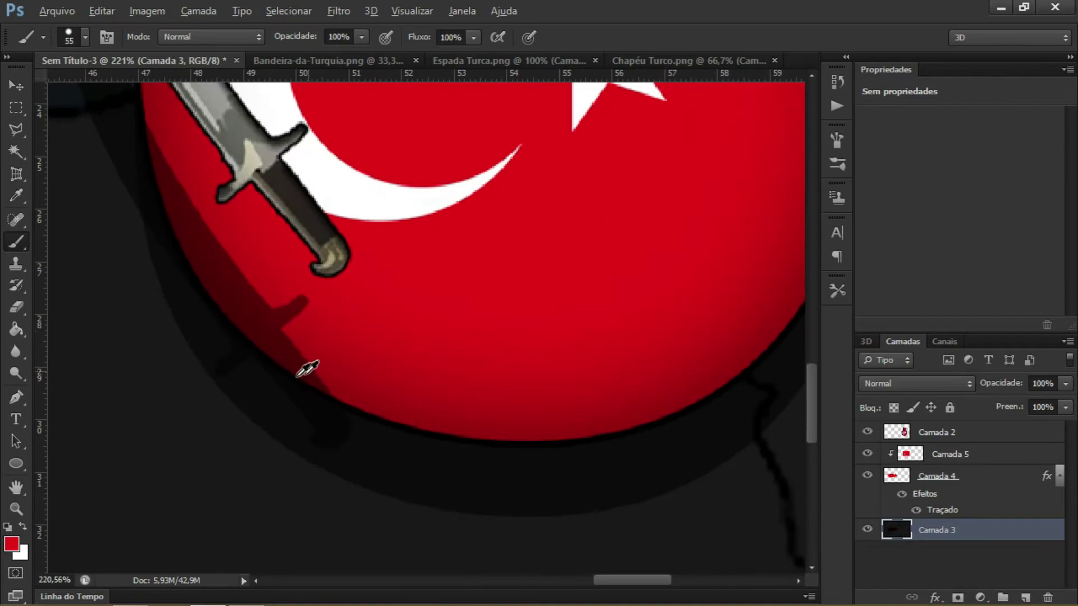
pyautogui.press('d')
pyautogui.rightClick(344, 464)
pyautogui.click(371, 424)
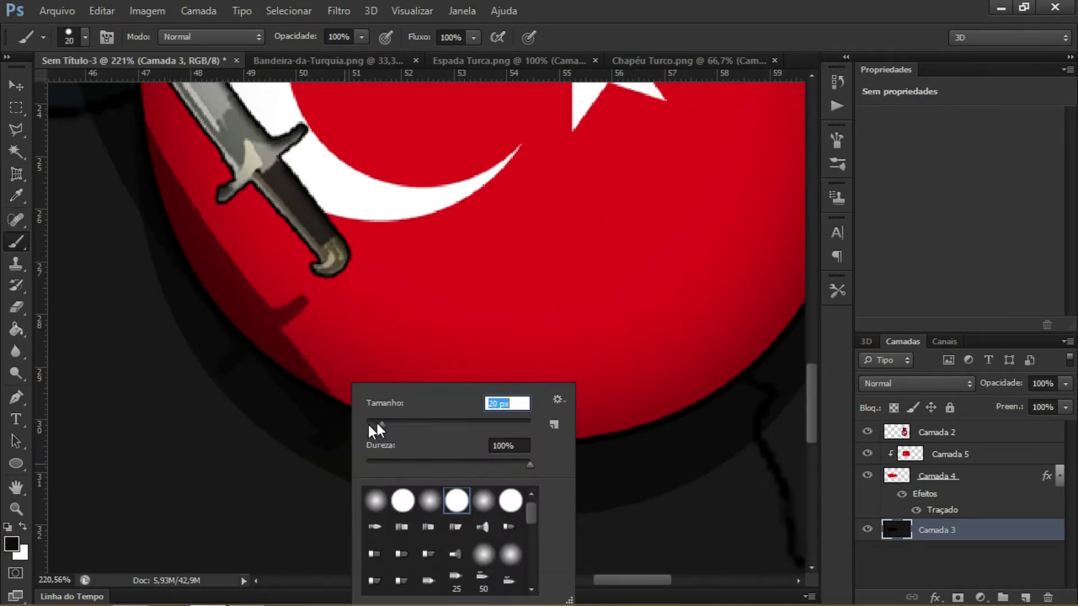
pyautogui.moveTo(340, 439); pyautogui.dragTo(331, 441)
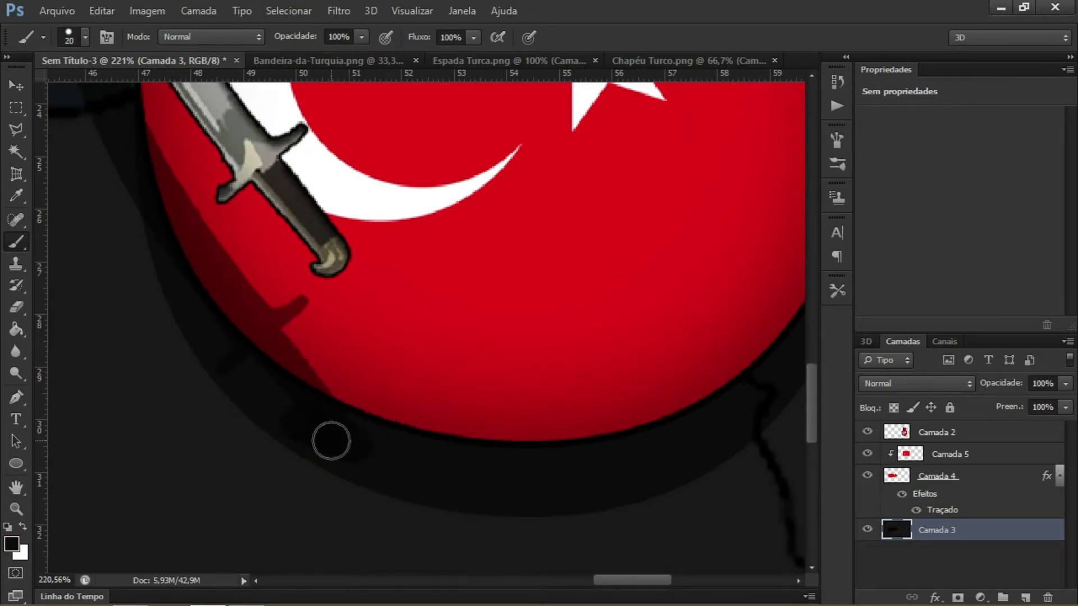
pyautogui.click(977, 442)
pyautogui.scroll(3, 248, 394)
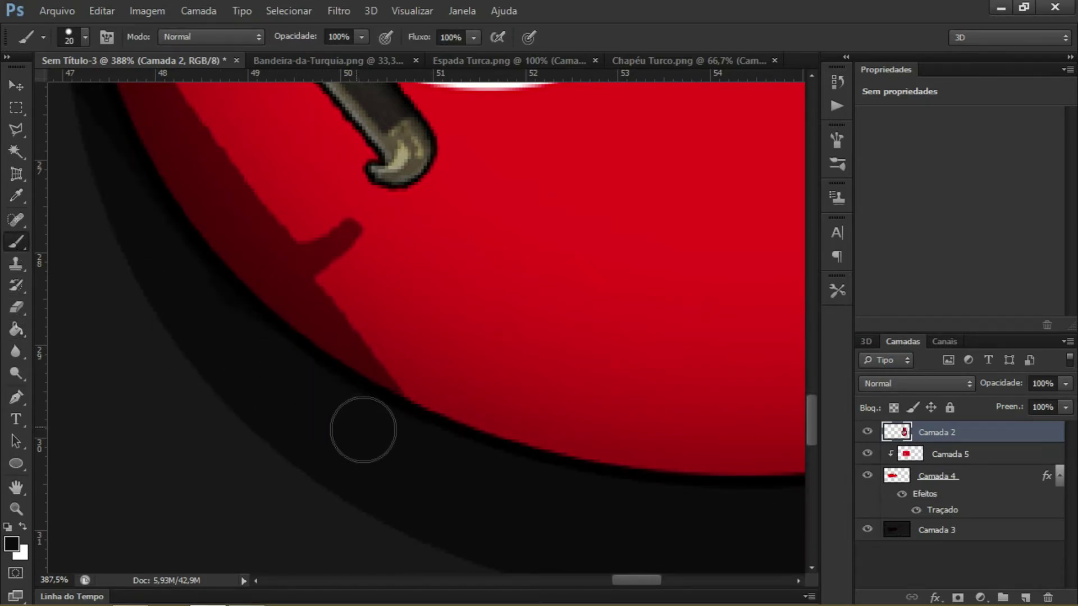
pyautogui.scroll(-3, 168, 325)
pyautogui.scroll(4, 218, 360)
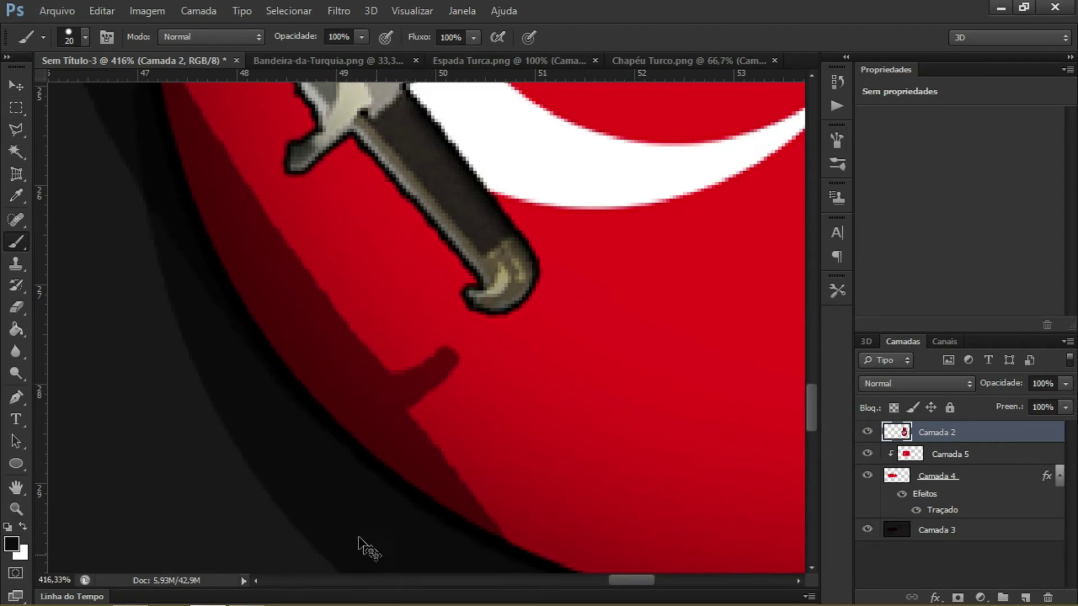
pyautogui.scroll(-2, 336, 449)
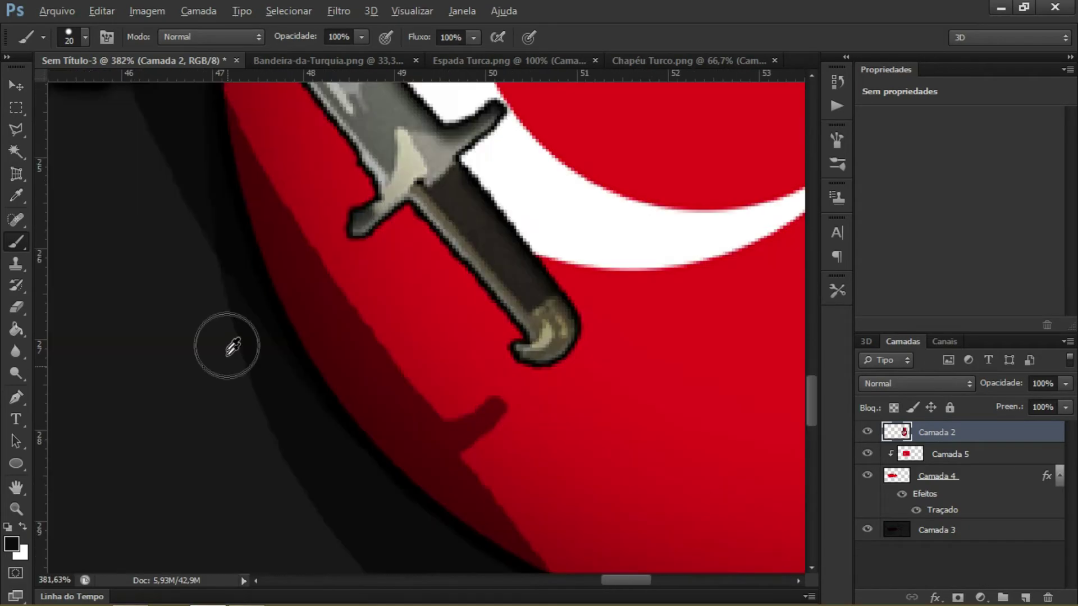
pyautogui.scroll(-10, 249, 357)
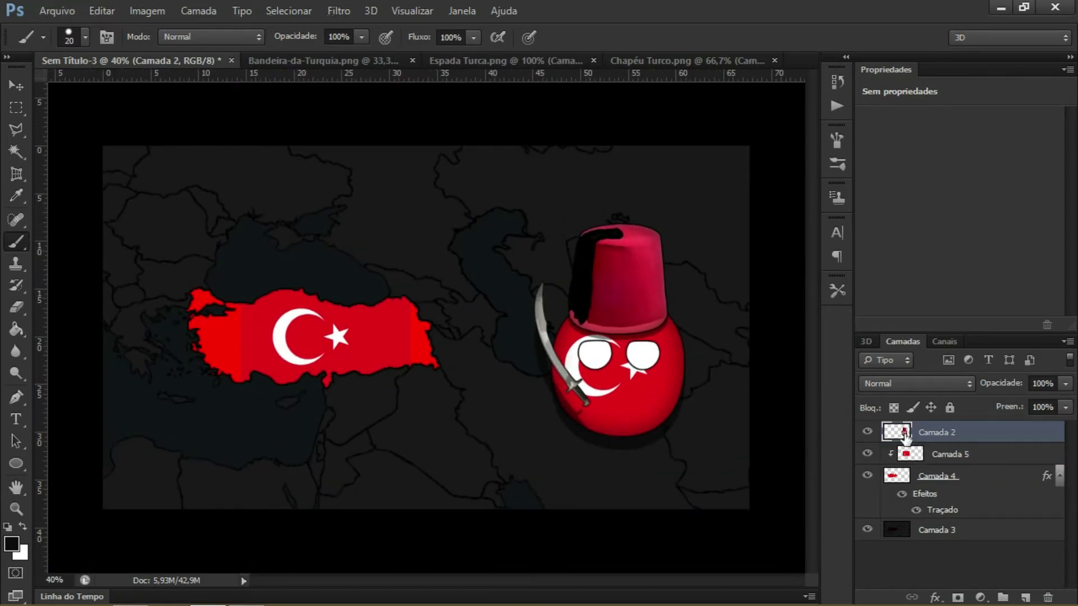
# - Scale the countryball up to about 124% and reposition it on the eastern side of the map
pyautogui.hotkey('ctrl', 't')
pyautogui.moveTo(534, 450); pyautogui.dragTo(500, 479)
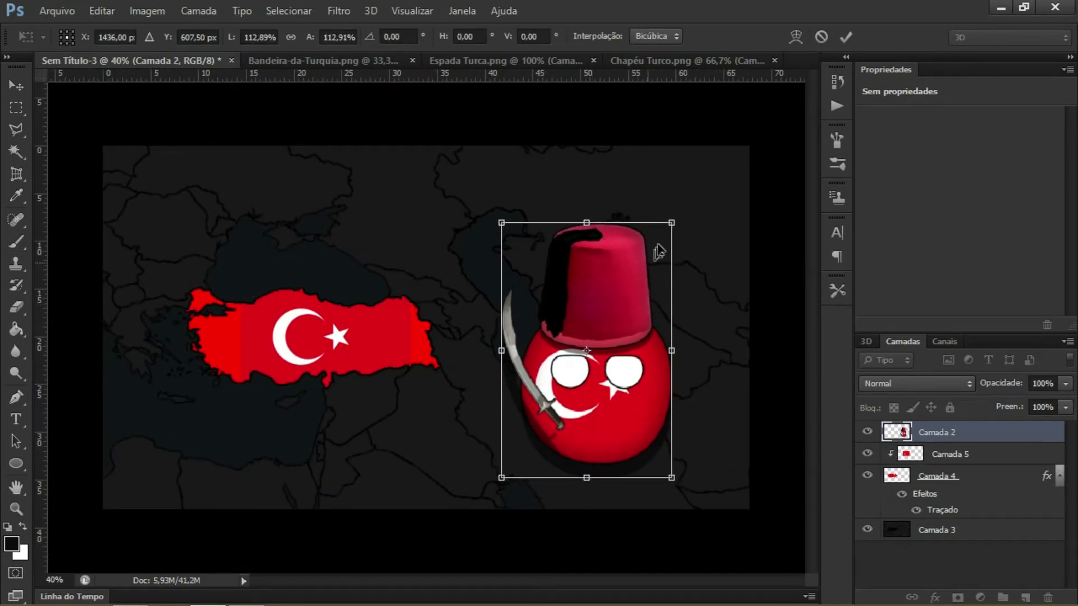
pyautogui.moveTo(671, 217); pyautogui.dragTo(688, 198)
pyautogui.moveTo(665, 295); pyautogui.dragTo(655, 292)
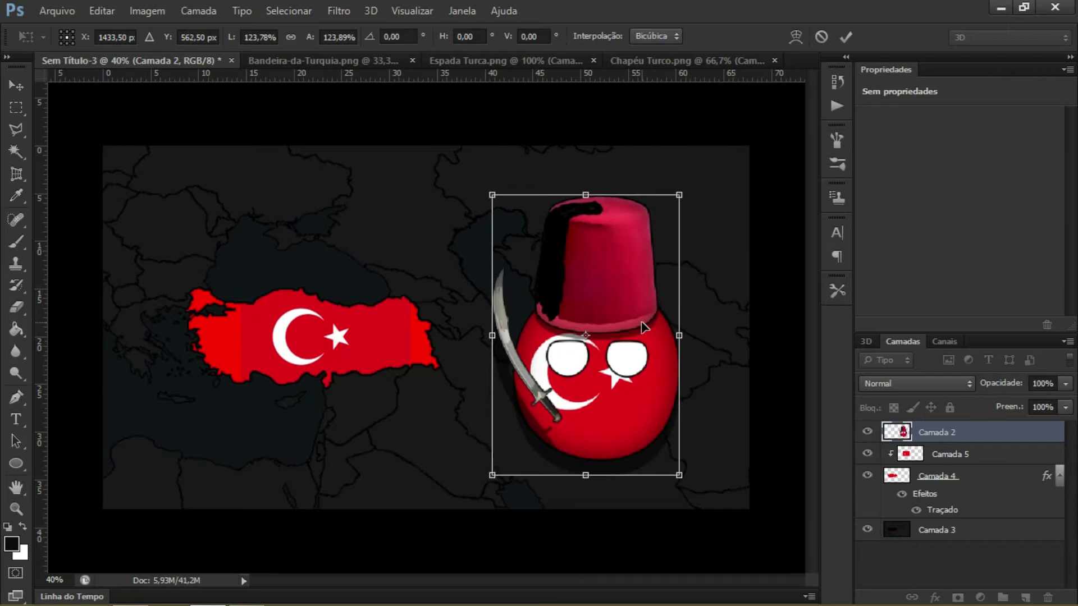
pyautogui.click(846, 37)
# - Add the text "Türkiye" above Turkey on the map and colour it white
pyautogui.click(16, 420)
pyautogui.moveTo(153, 174); pyautogui.dragTo(450, 261)
pyautogui.write('Türkiye')
pyautogui.moveTo(376, 197); pyautogui.dragTo(224, 185)
pyautogui.click(559, 38)
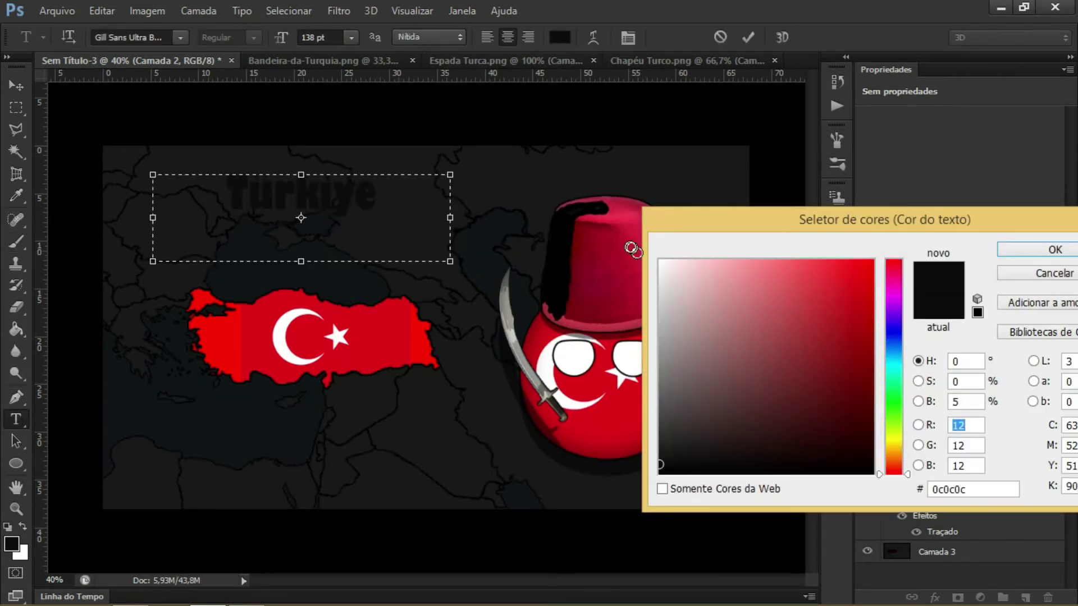
pyautogui.click(659, 260)
pyautogui.moveTo(681, 221); pyautogui.dragTo(527, 221)
pyautogui.click(901, 245)
# - Set the title's font to Harrington, then scale it to about 146% and centre it above Turkey
pyautogui.click(180, 38)
pyautogui.click(136, 146)
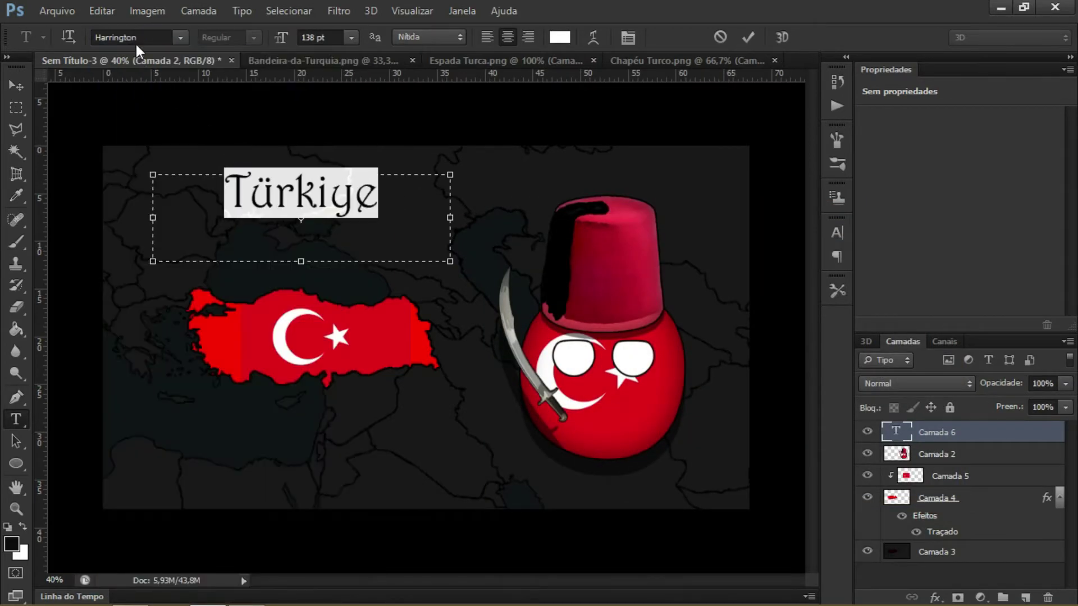
pyautogui.click(416, 220)
pyautogui.moveTo(450, 261)
pyautogui.mouseDown()
pyautogui.moveTo(328, 219)
pyautogui.moveTo(474, 268)
pyautogui.moveTo(433, 256)
pyautogui.mouseUp()
pyautogui.click(748, 37)
pyautogui.hotkey('ctrl', 't')
pyautogui.moveTo(404, 237); pyautogui.dragTo(424, 250)
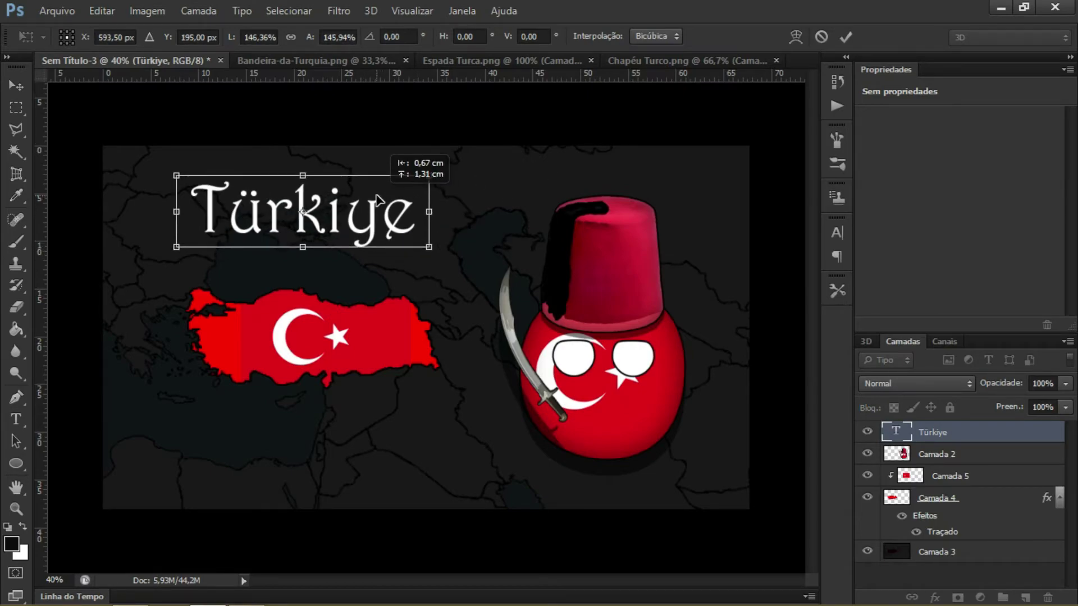
pyautogui.press('Return')
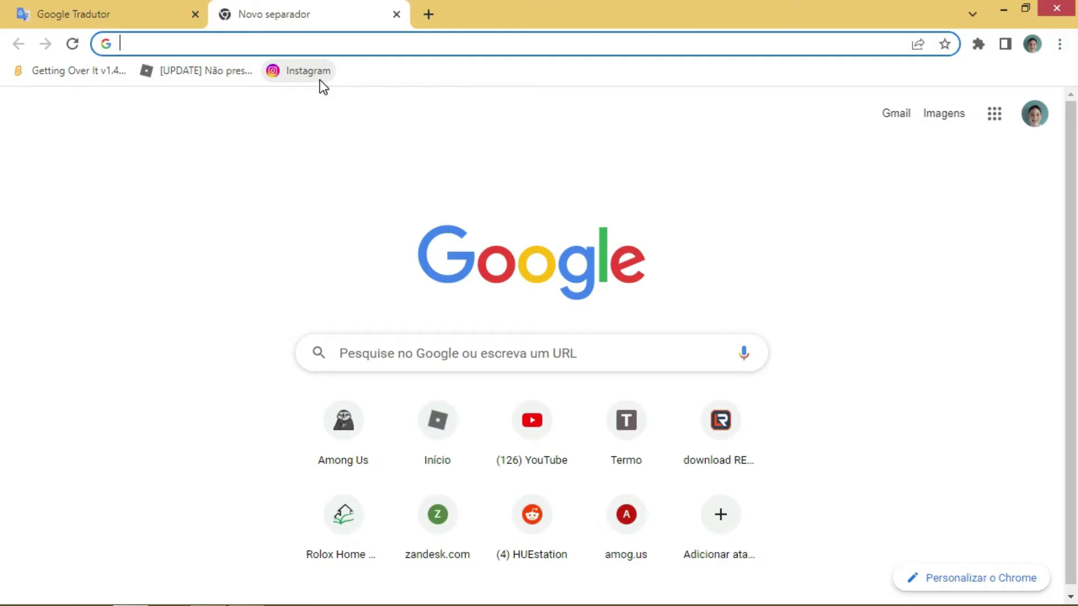
# - Switch to the browser, search images for "hagia sophia" and copy the night photo of the mosque
pyautogui.write('hagia sophia')
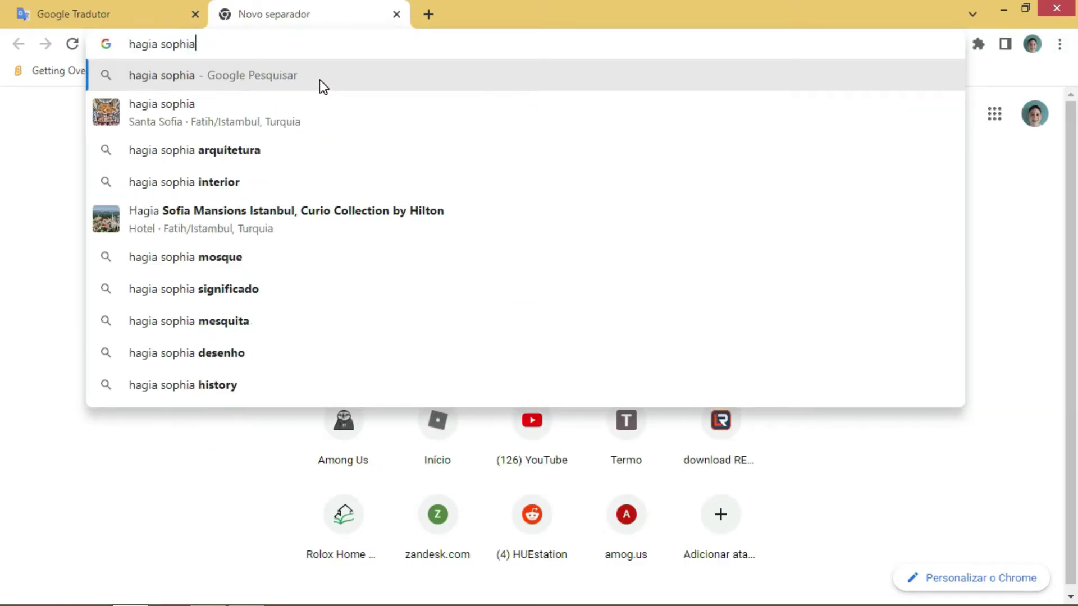
pyautogui.press('Return')
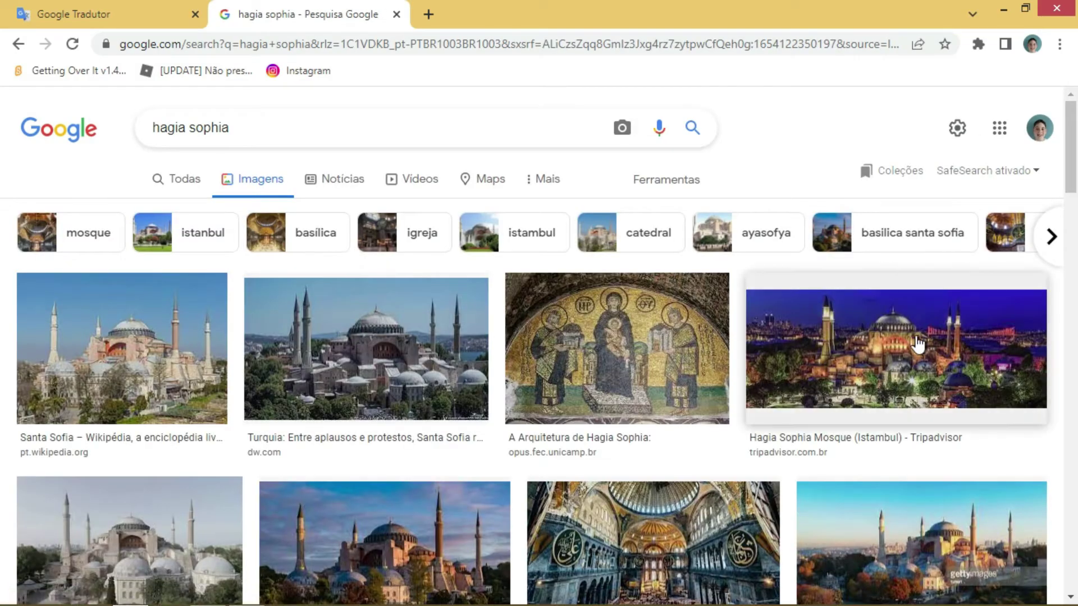
pyautogui.click(914, 344)
pyautogui.rightClick(787, 215)
pyautogui.click(888, 416)
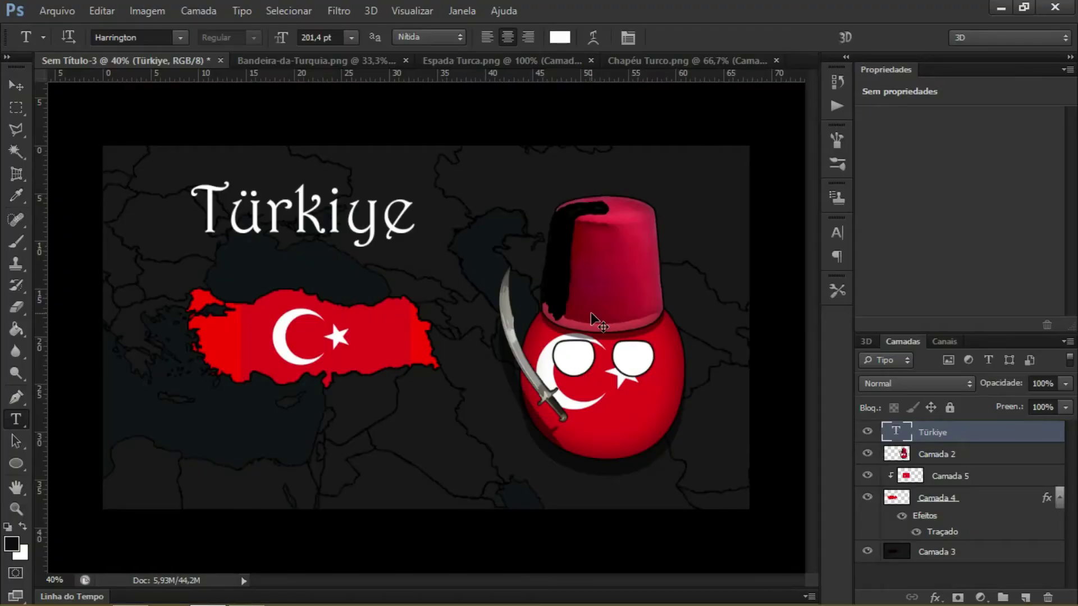
# - Switch back to Photoshop, paste the Hagia Sophia photo, and shrink and position it over the Türkiye title
pyautogui.hotkey('ctrl', 'v')
pyautogui.hotkey('ctrl', 't')
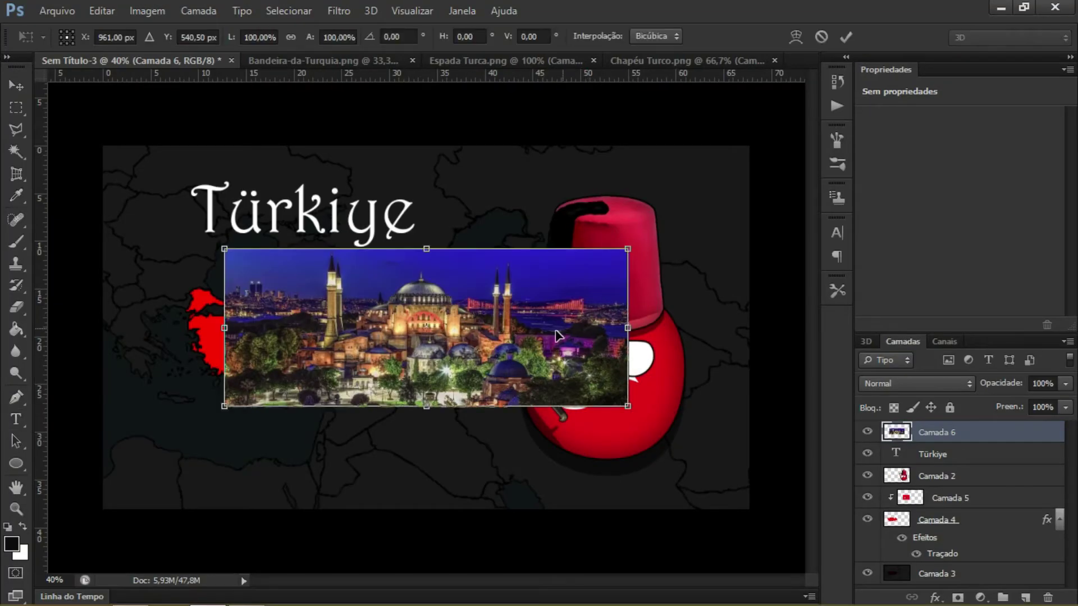
pyautogui.moveTo(421, 329); pyautogui.dragTo(348, 230)
pyautogui.moveTo(554, 313); pyautogui.dragTo(426, 236)
pyautogui.click(846, 38)
# - Clip the Hagia Sophia photo to the Türkiye text and scale it to about 88% so it fits the letters
pyautogui.rightClick(1021, 435)
pyautogui.click(651, 291)
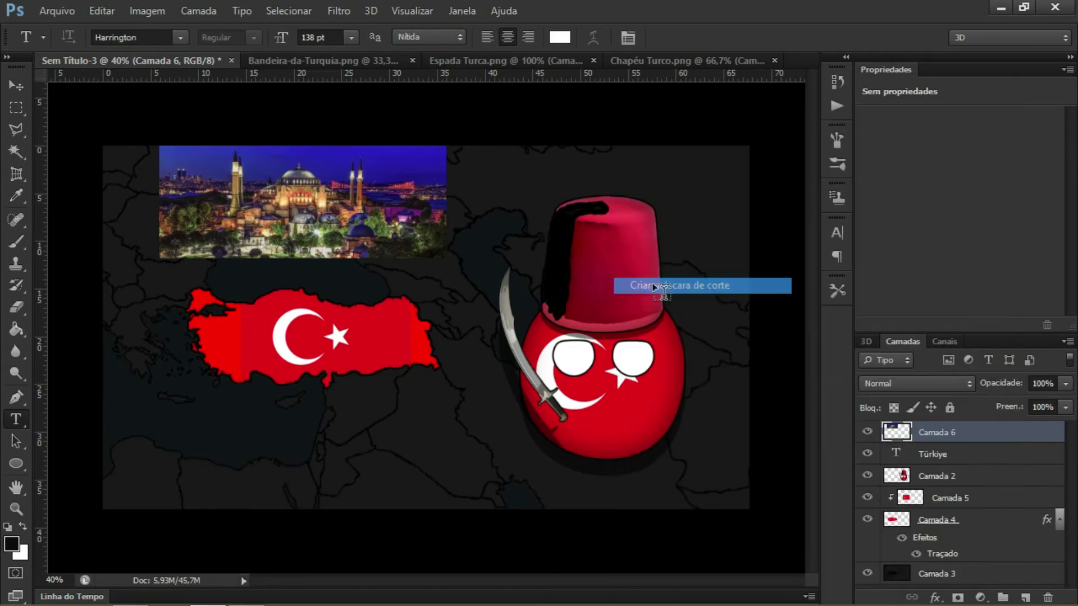
pyautogui.hotkey('ctrl', 't')
pyautogui.moveTo(446, 146); pyautogui.dragTo(412, 160)
pyautogui.moveTo(391, 208); pyautogui.dragTo(398, 215)
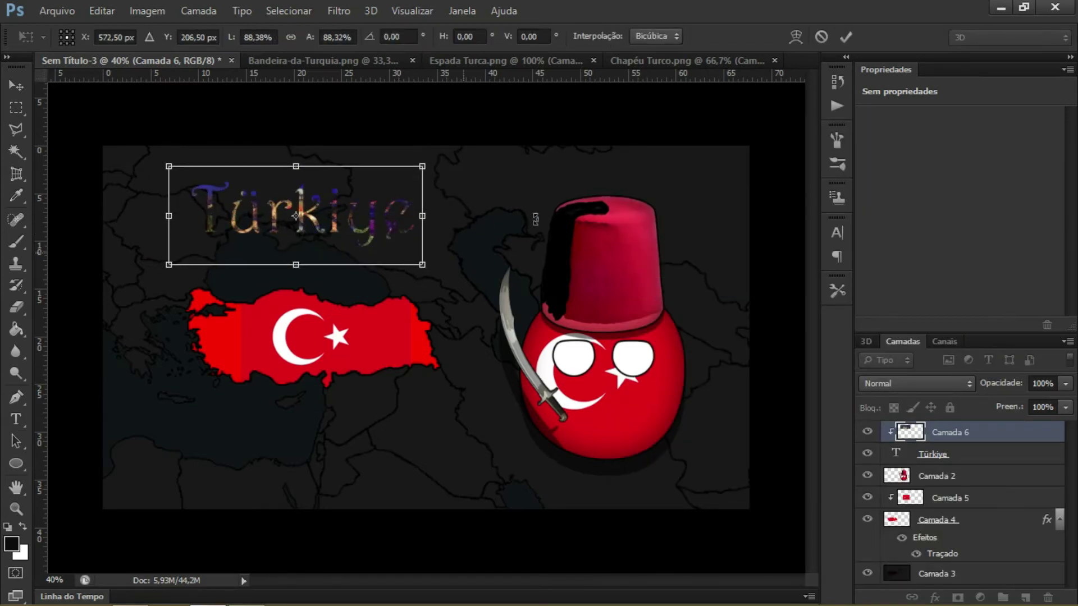
pyautogui.click(846, 38)
# - Merge the Türkiye text layer and the clipped photo layer into one layer
pyautogui.click(975, 459)
pyautogui.keyDown('ctrl'); pyautogui.click(972, 437); pyautogui.keyUp('ctrl')
pyautogui.rightClick(971, 437)
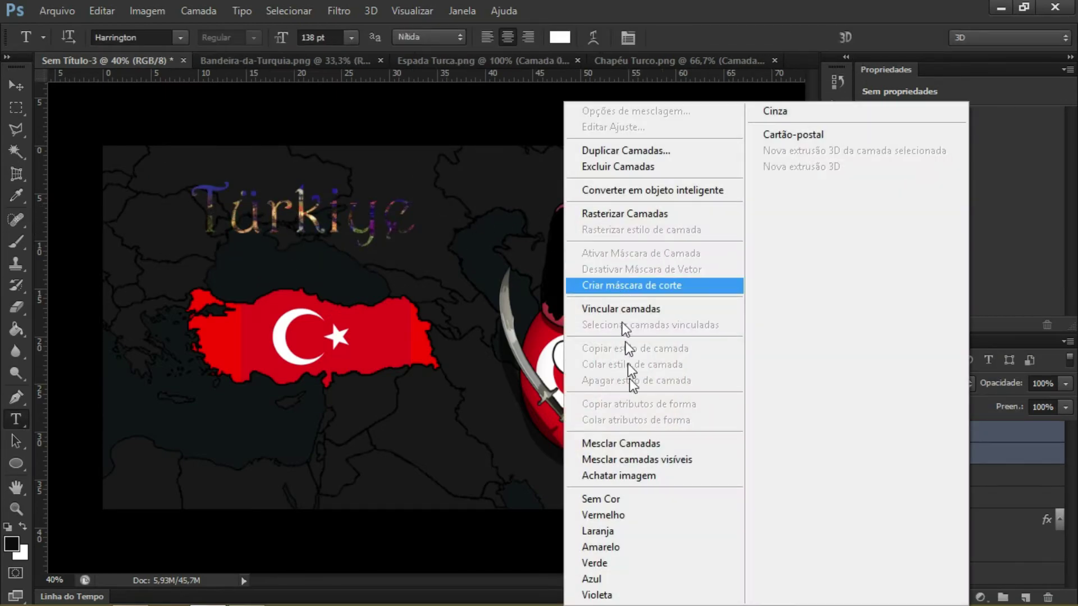
pyautogui.click(624, 443)
# - Add an outer glow to the title in the flag's red, with a size of 15 px and 50% opacity
pyautogui.rightClick(957, 435)
pyautogui.click(603, 112)
pyautogui.click(552, 354)
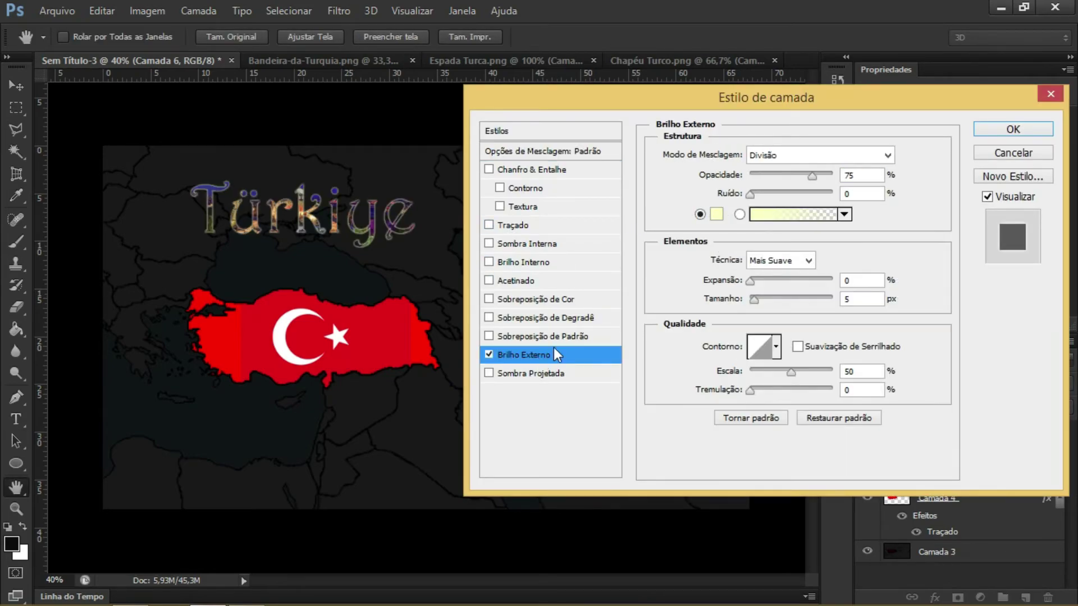
pyautogui.click(713, 214)
pyautogui.click(382, 331)
pyautogui.press('Return')
pyautogui.moveTo(755, 298); pyautogui.dragTo(758, 300)
pyautogui.moveTo(858, 175); pyautogui.dragTo(840, 175)
pyautogui.write('50')
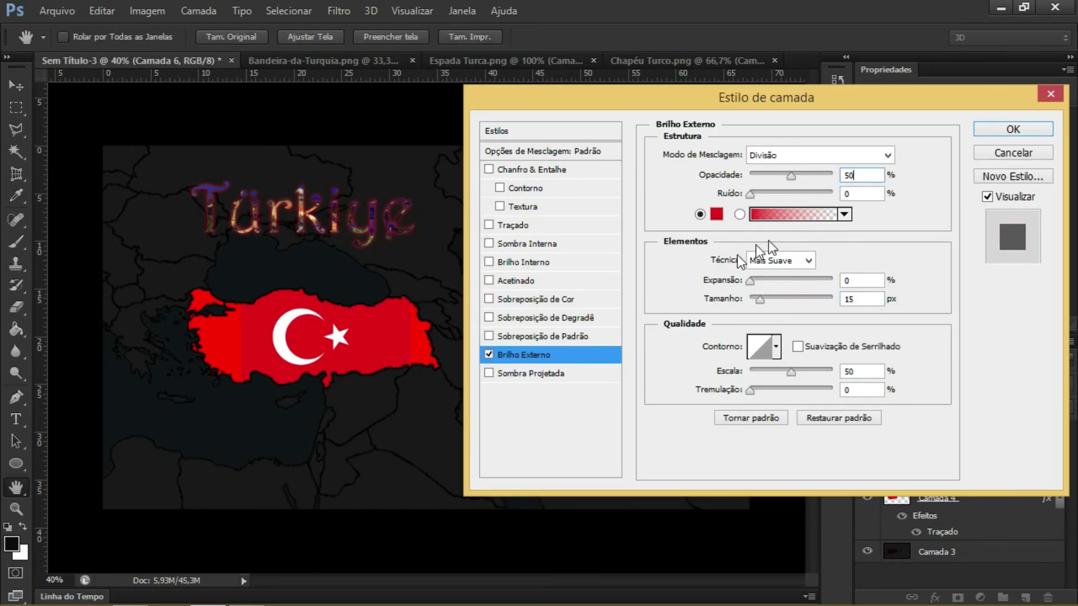
# - Add a white inner glow with 12% choke and a stroke to the title, and apply the layer styles
pyautogui.click(513, 262)
pyautogui.click(717, 214)
pyautogui.click(281, 336)
pyautogui.click(900, 245)
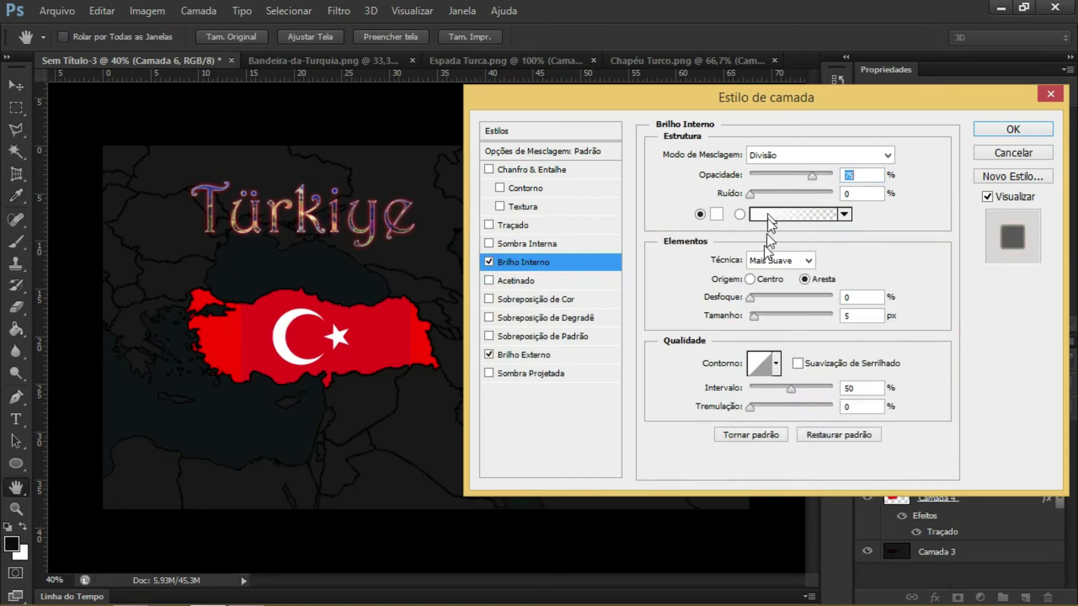
pyautogui.moveTo(756, 302); pyautogui.dragTo(760, 302)
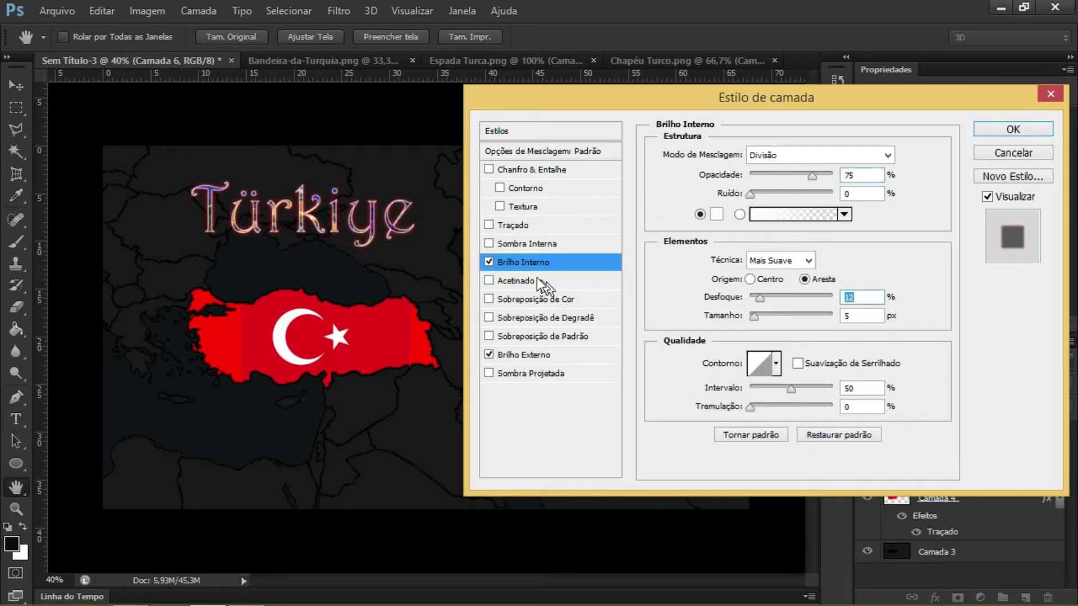
pyautogui.click(527, 225)
pyautogui.press('Return')
# - Enlarge the Türkiye title slightly and duplicate its layer
pyautogui.hotkey('ctrl', 't')
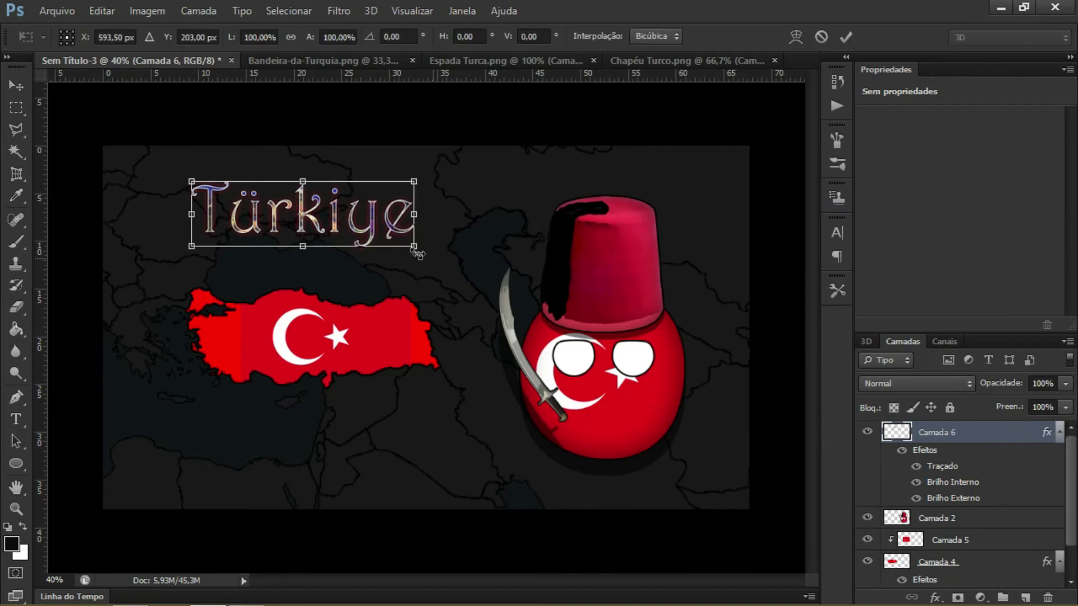
pyautogui.moveTo(414, 246); pyautogui.dragTo(429, 251)
pyautogui.click(848, 37)
pyautogui.rightClick(969, 432)
pyautogui.click(623, 151)
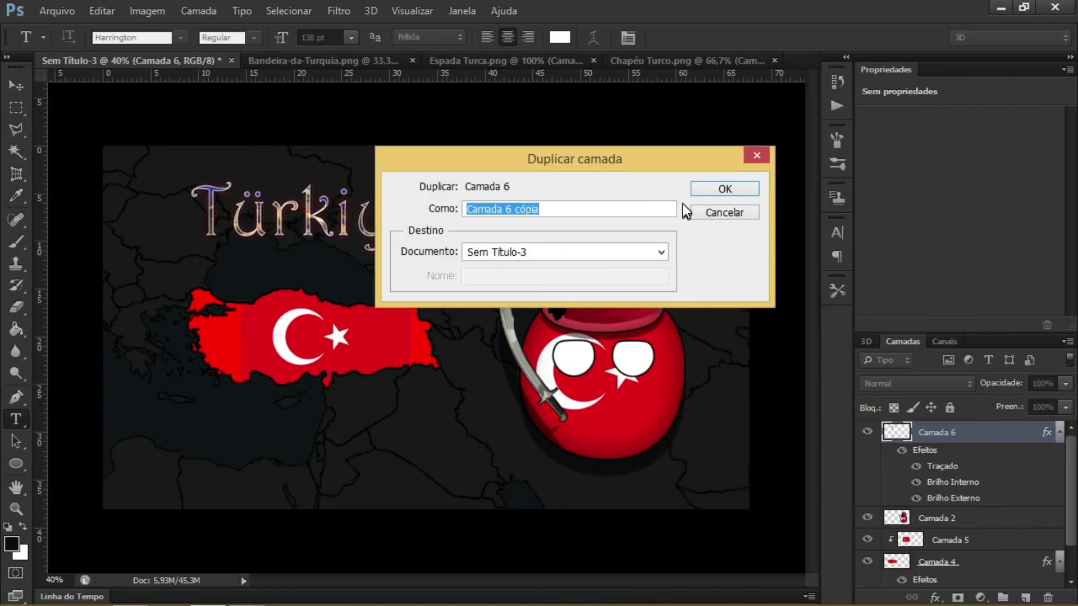
pyautogui.click(723, 188)
pyautogui.click(251, 10)
pyautogui.moveTo(417, 199)
pyautogui.click(654, 348)
pyautogui.press('t')
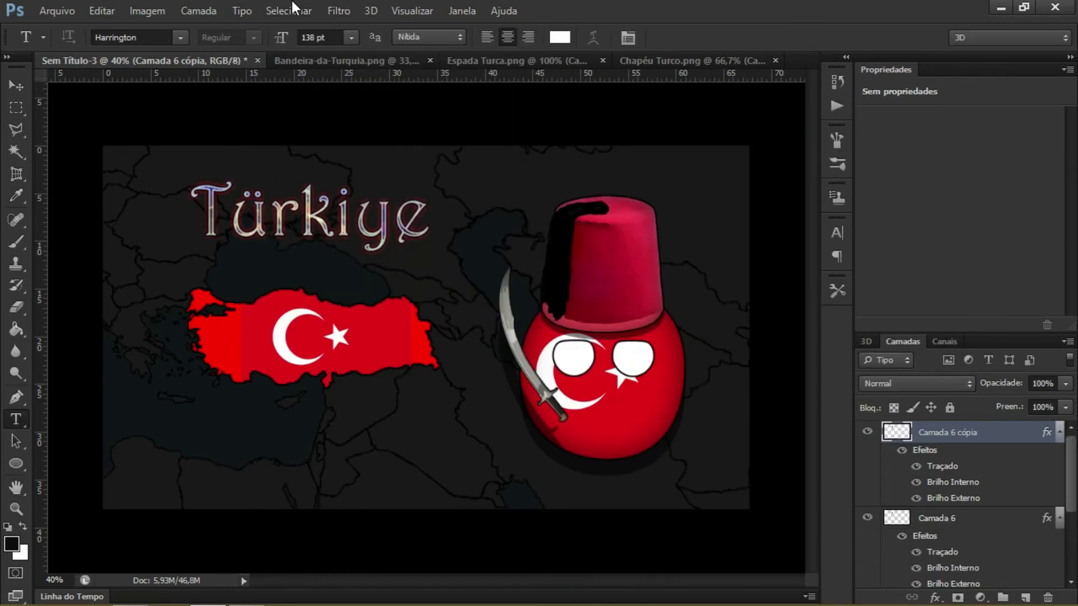
# - Move the duplicate title layer beneath the original and stretch it slightly outward at its corners
pyautogui.moveTo(954, 435); pyautogui.dragTo(1005, 528)
pyautogui.hotkey('ctrl', 't')
pyautogui.moveTo(195, 173); pyautogui.dragTo(187, 177)
pyautogui.moveTo(432, 256); pyautogui.dragTo(433, 257)
pyautogui.click(846, 37)
# - Cycle through blend modes for the duplicate title layer and set it to Luz Indireta
pyautogui.click(900, 383)
pyautogui.click(901, 383)
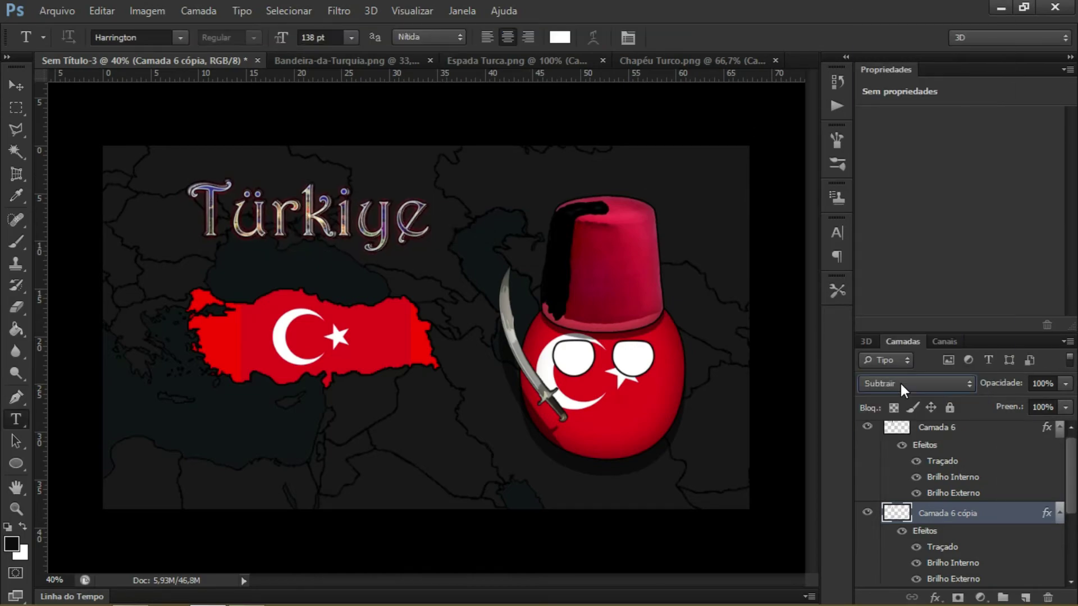
pyautogui.scroll(14, 900, 383)
pyautogui.scroll(-11, 902, 383)
# - Skew the duplicate title slightly by adjusting its upper corner so it sits offset behind the original
pyautogui.hotkey('ctrl', 't')
pyautogui.moveTo(185, 180); pyautogui.dragTo(185, 186)
pyautogui.scroll(8, 200, 200)
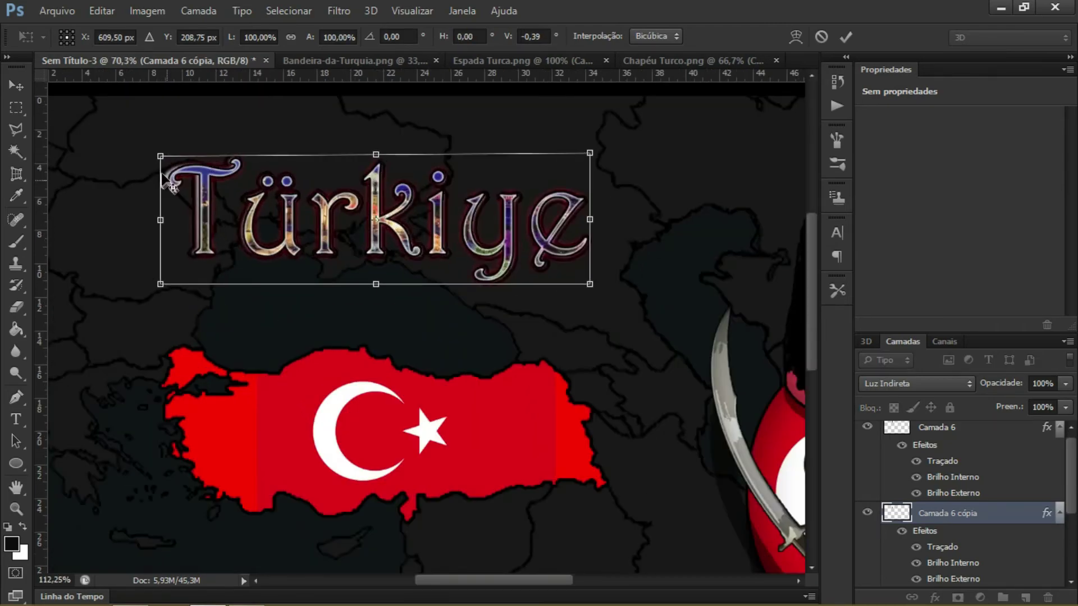
pyautogui.moveTo(160, 142); pyautogui.dragTo(163, 140)
pyautogui.click(844, 39)
pyautogui.hotkey('ctrl', '0')
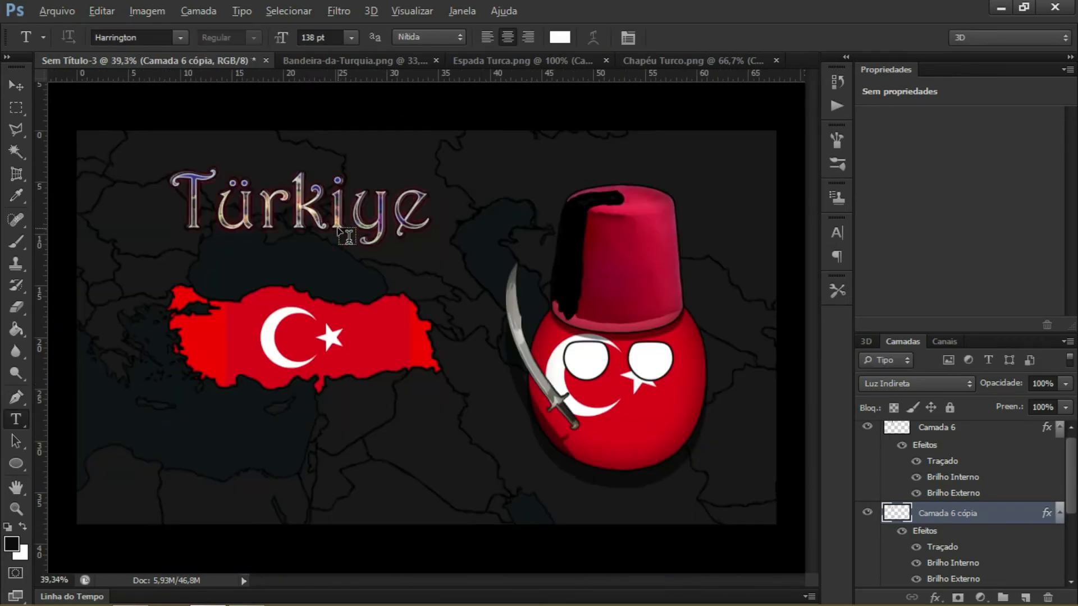
# - Save the artwork as a maximum-quality JPEG in the Turquia folder, named "Turquia - Mapa & Countryball by" plus the author's handle
pyautogui.click(61, 10)
pyautogui.click(129, 213)
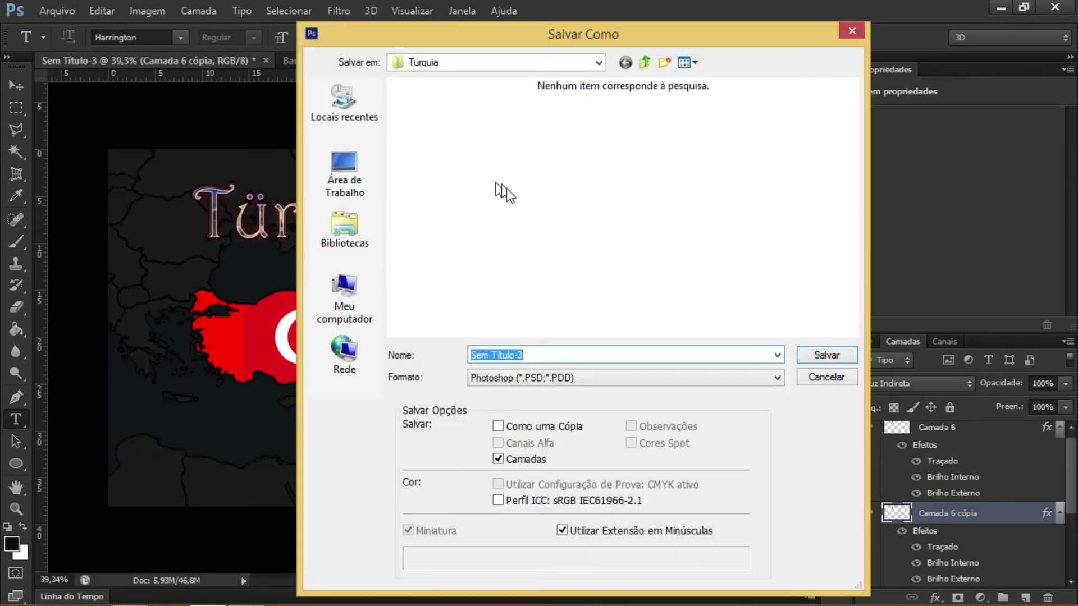
pyautogui.click(505, 377)
pyautogui.click(513, 251)
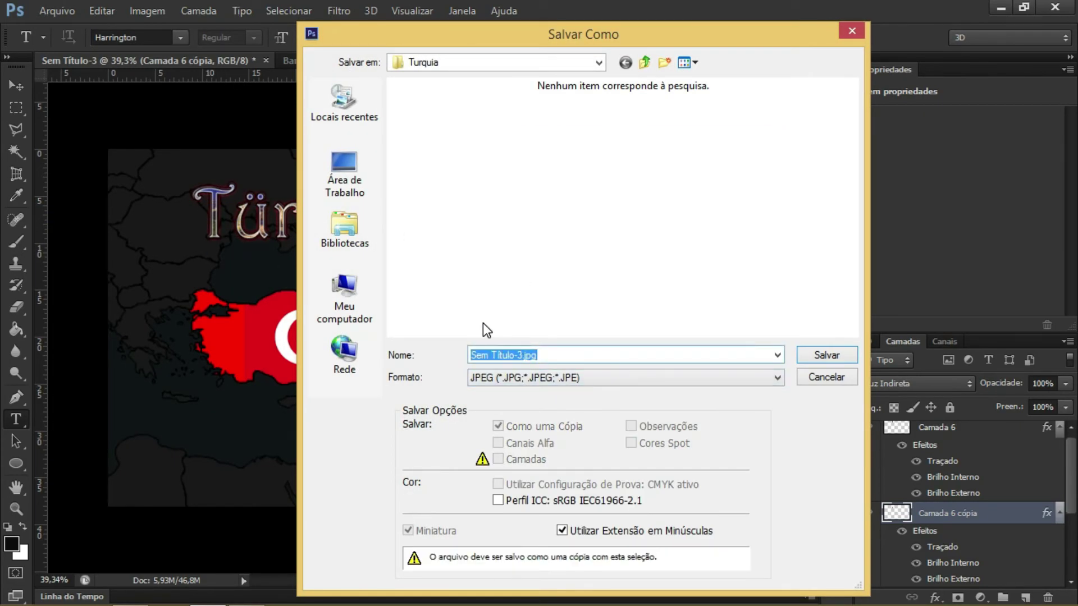
pyautogui.write('TUri')
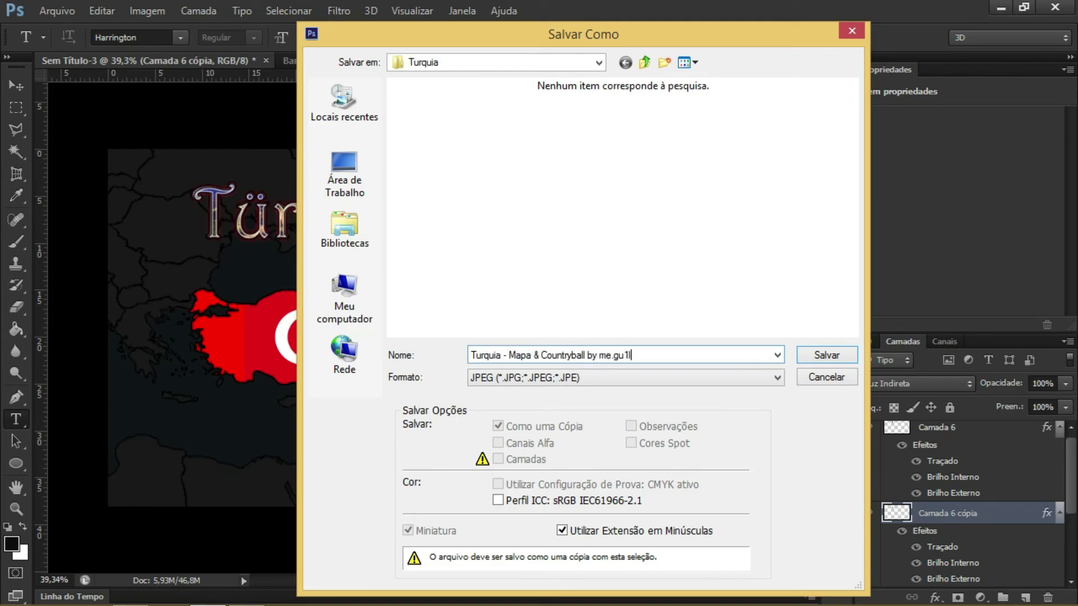
pyautogui.write('g')
pyautogui.press('Return')
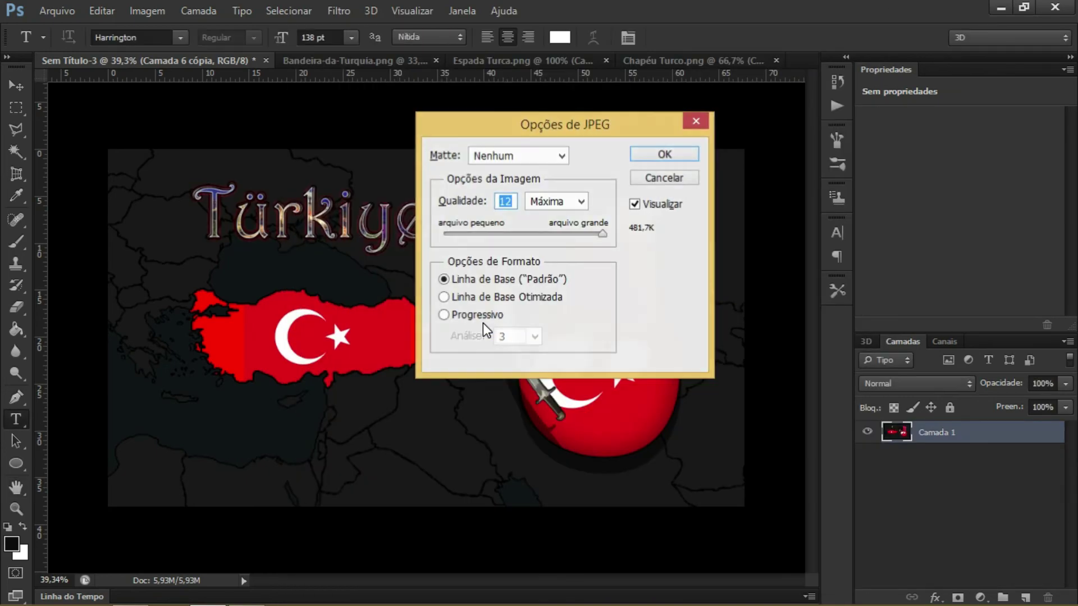
pyautogui.press('Return')
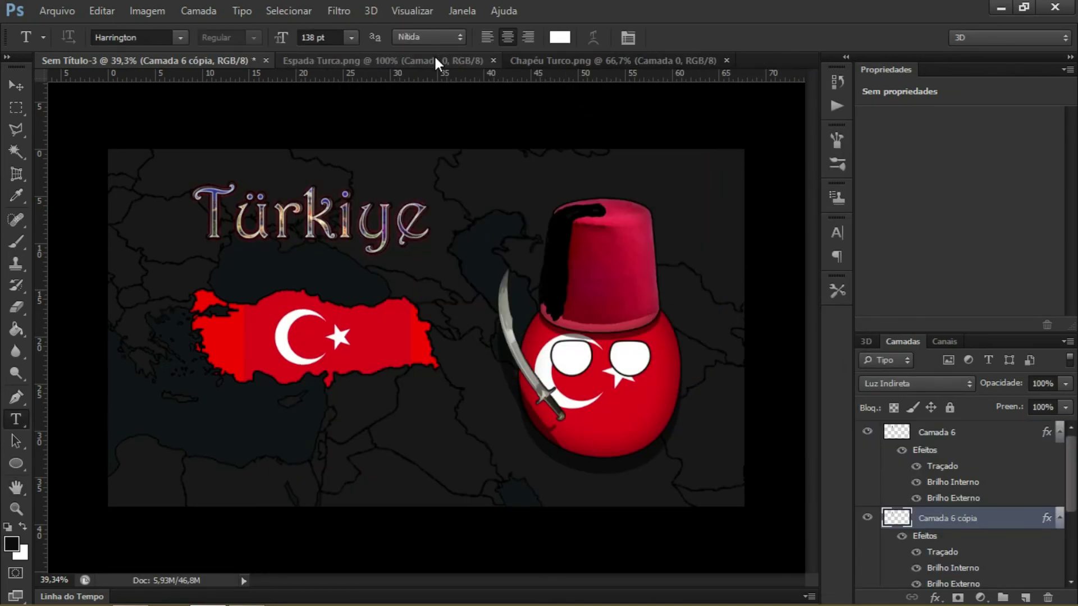
# - Close the flag, sword and hat source images and create a new blank document with a transparent background
pyautogui.click(435, 59)
pyautogui.click(494, 59)
pyautogui.click(57, 10)
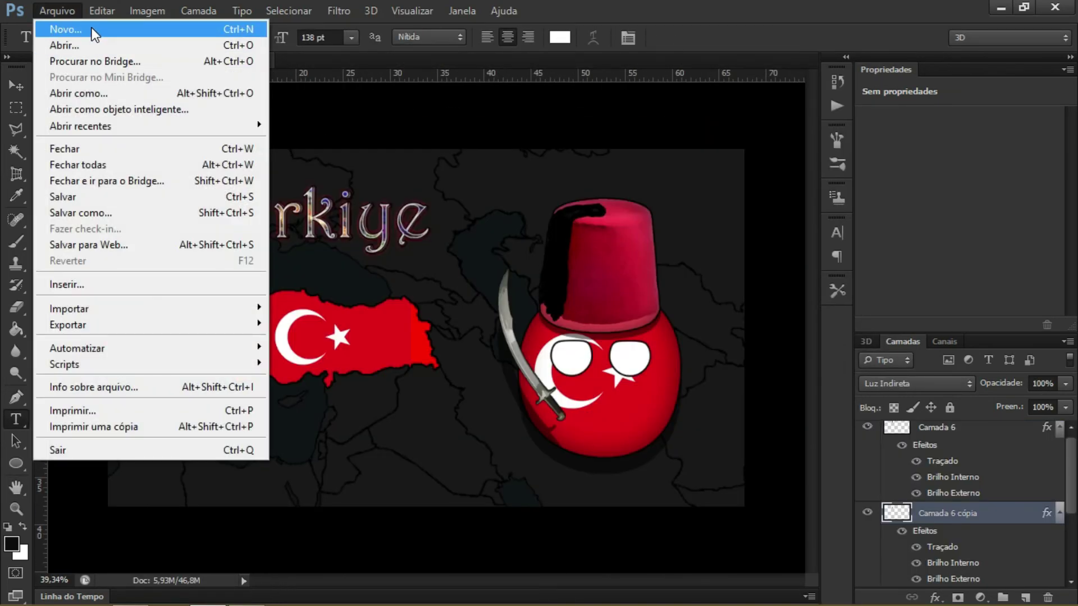
pyautogui.click(92, 29)
pyautogui.click(921, 278)
# - Draw a text box across most of the blank canvas, set its font to Impact and colour to 000000, and enlarge it slightly
pyautogui.moveTo(136, 230); pyautogui.dragTo(711, 406)
pyautogui.click(180, 37)
pyautogui.click(252, 89)
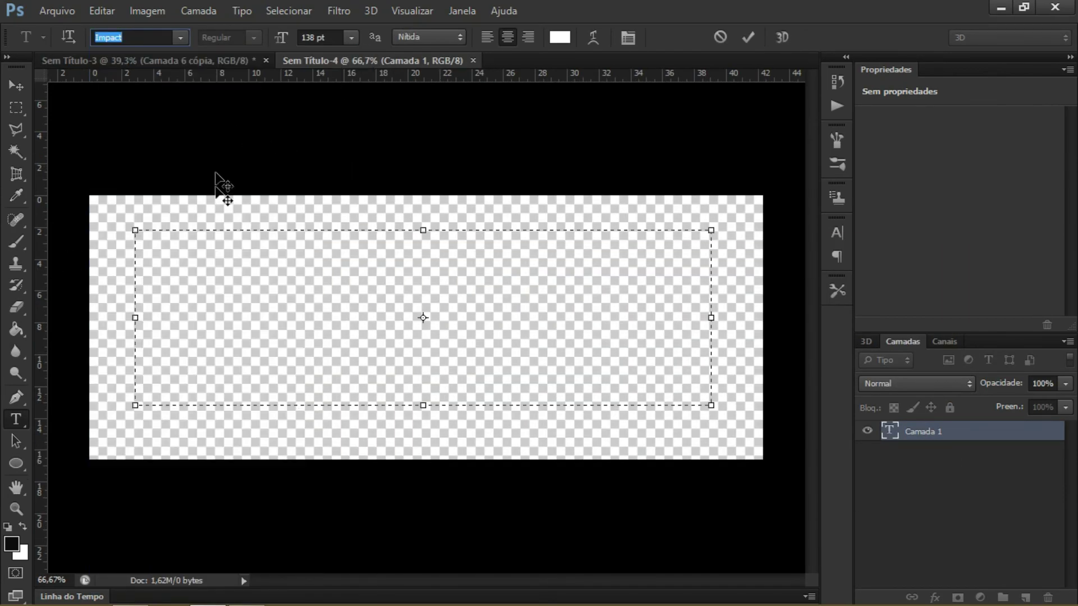
pyautogui.click(560, 37)
pyautogui.write('000000')
pyautogui.click(891, 251)
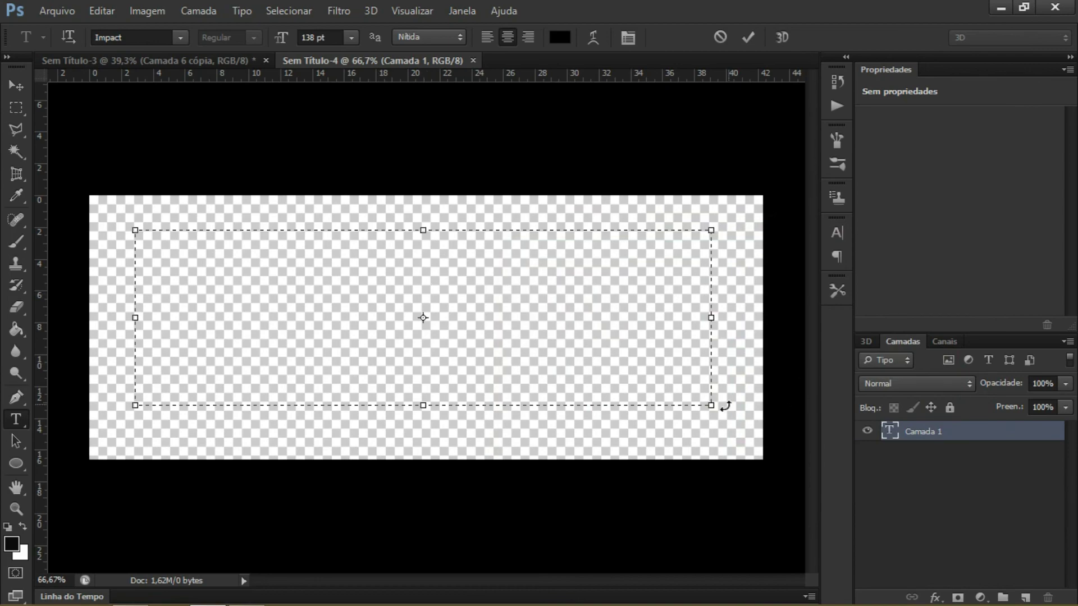
pyautogui.moveTo(712, 405); pyautogui.dragTo(728, 441)
# - Enter THANKS FOR WATCHING in the text box
pyautogui.write('THANKS')
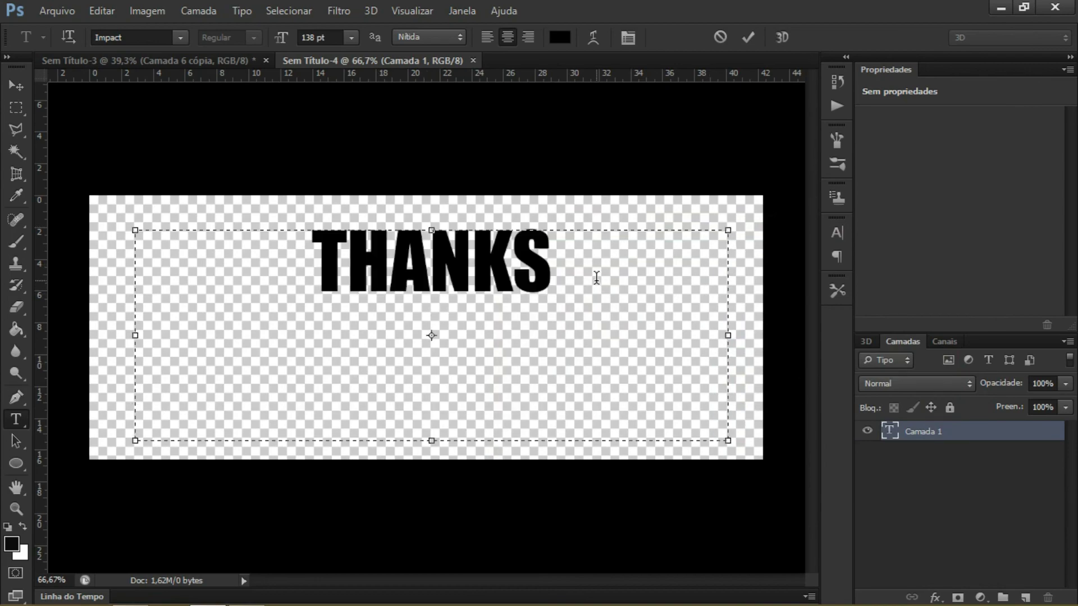
pyautogui.write(' FOR ')
pyautogui.write('WATCHING')
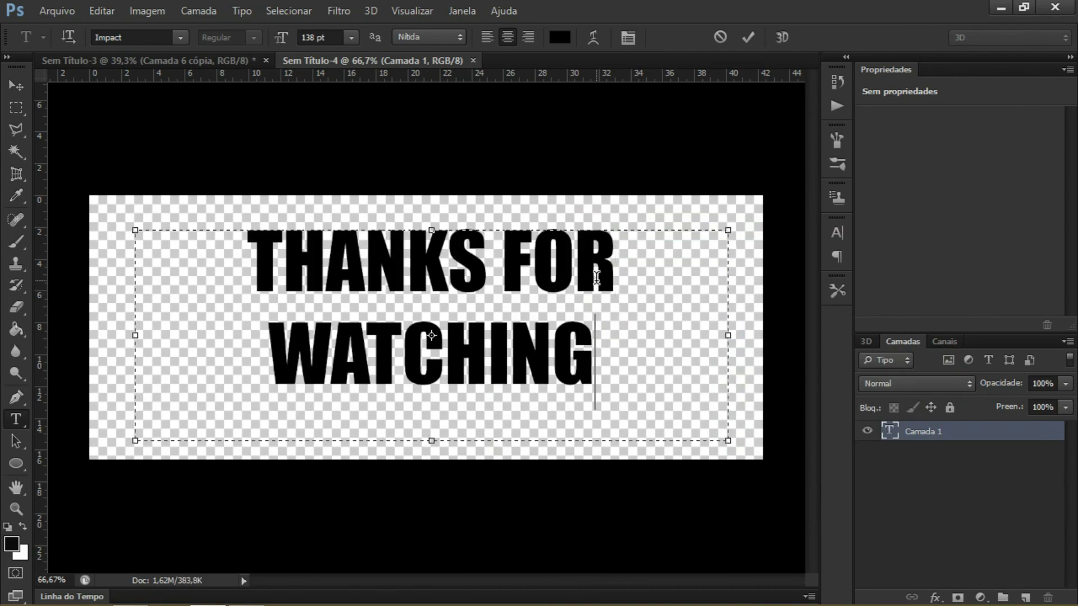
# - Replace the whole text with OBRIGADO on the first line and POR ASSISTIR on the second
pyautogui.moveTo(600, 353); pyautogui.dragTo(287, 250)
pyautogui.press('BackSpace')
pyautogui.press('BackSpace')
pyautogui.write('O')
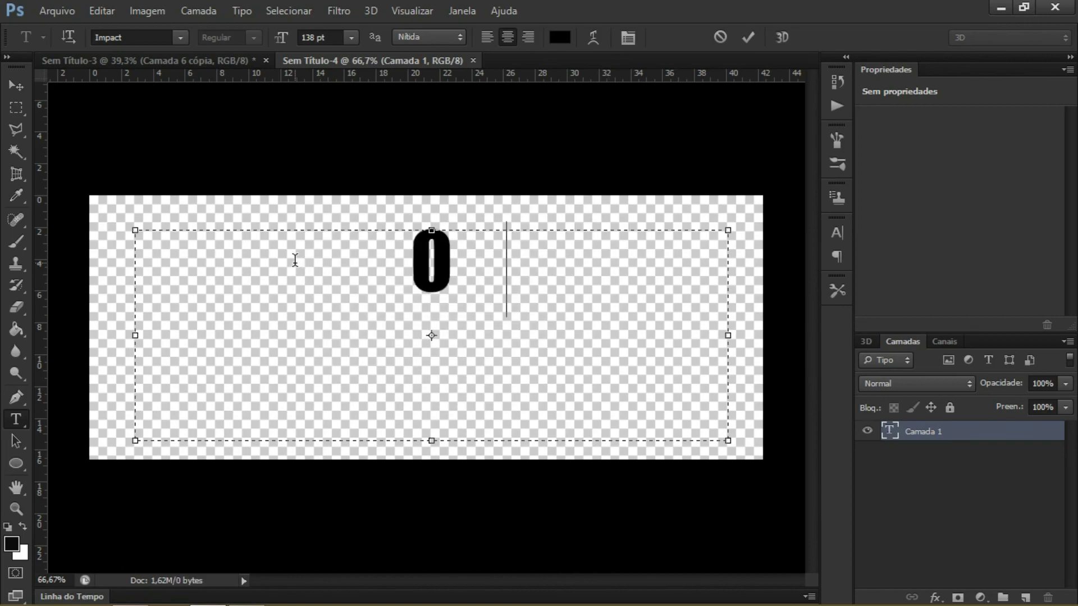
pyautogui.write('BRIGADO')
pyautogui.press('Return')
pyautogui.write('POR ASSISTIR')
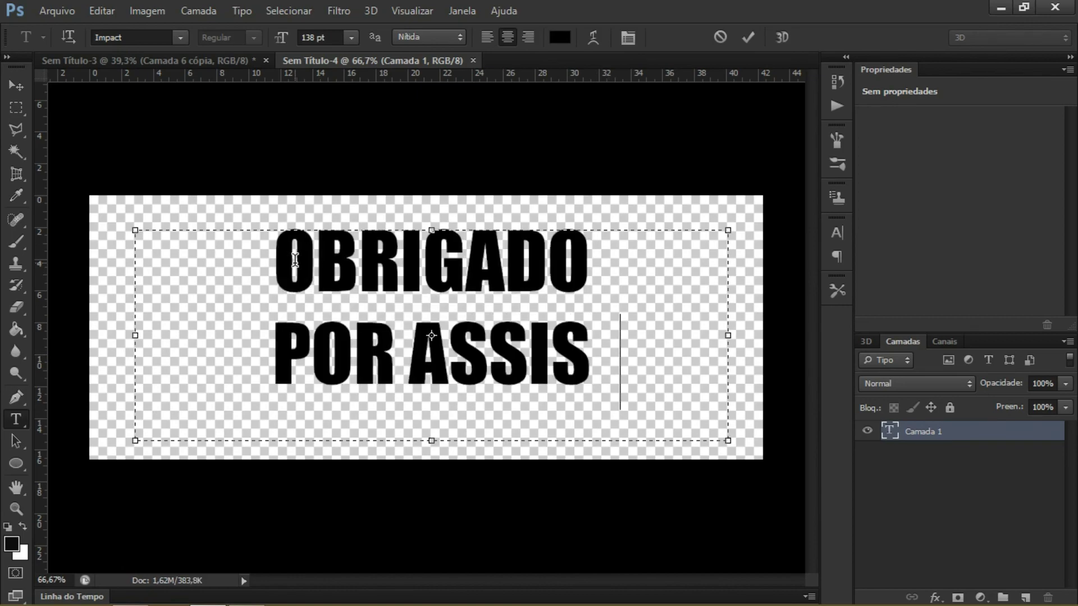